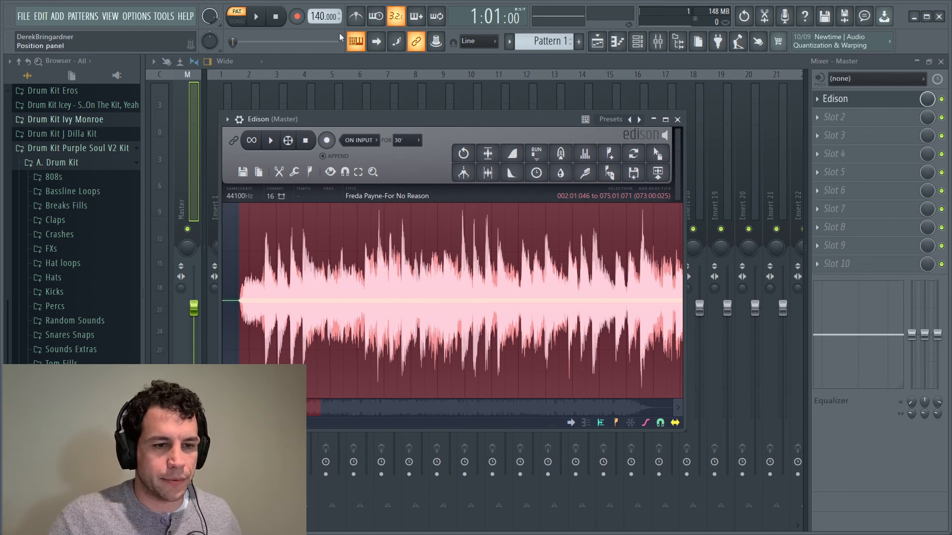
# - Tap along with the playing sample to set the project tempo to 66 BPM, stop playback and close the tempo tapper
pyautogui.click(471, 234)
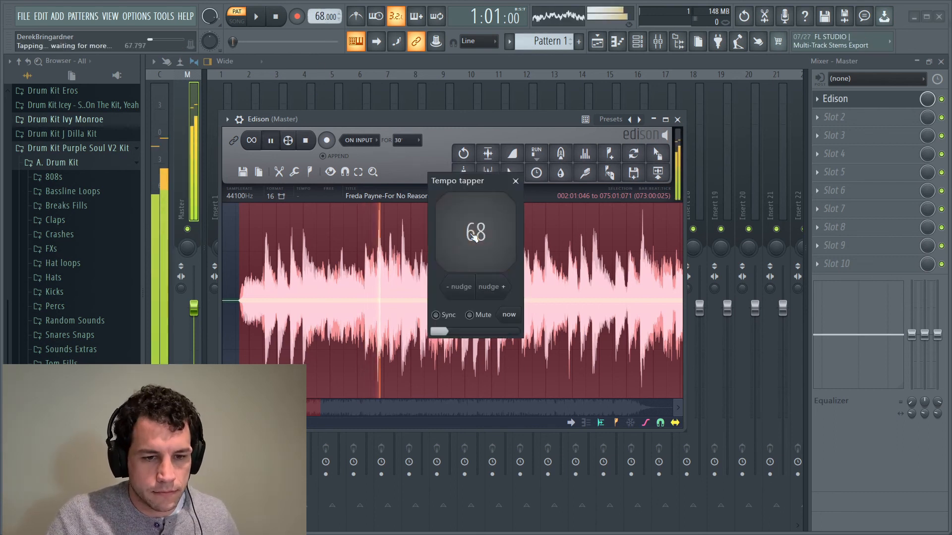
pyautogui.click(471, 235)
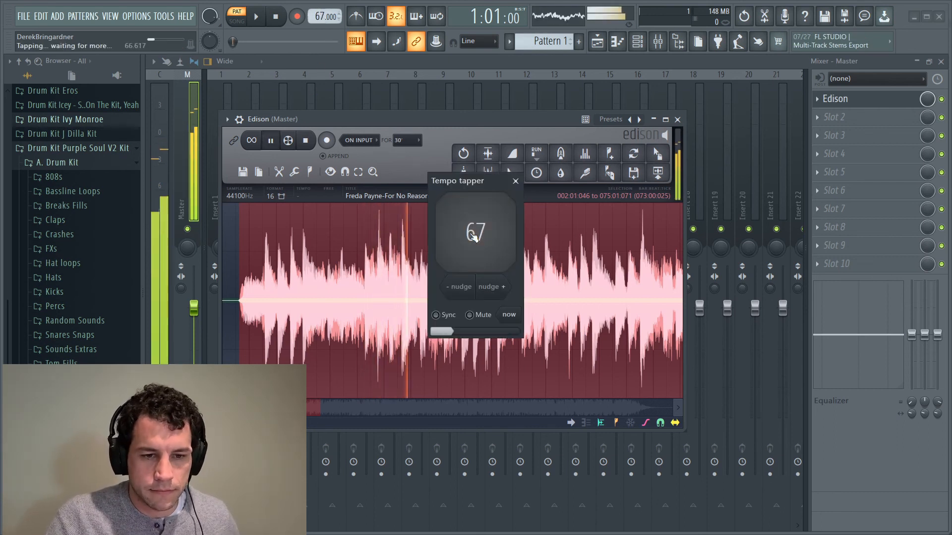
pyautogui.click(472, 235)
pyautogui.click(472, 235)
pyautogui.click(472, 235)
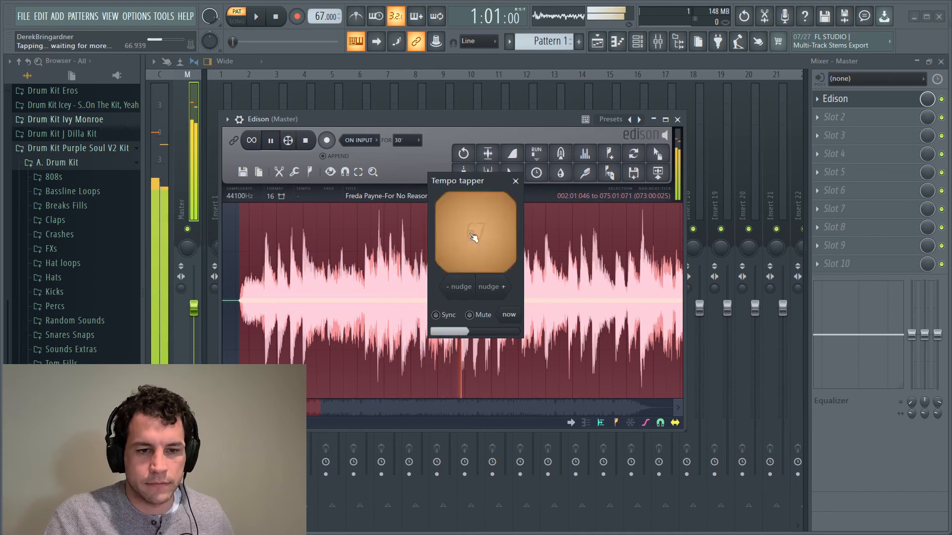
pyautogui.click(472, 236)
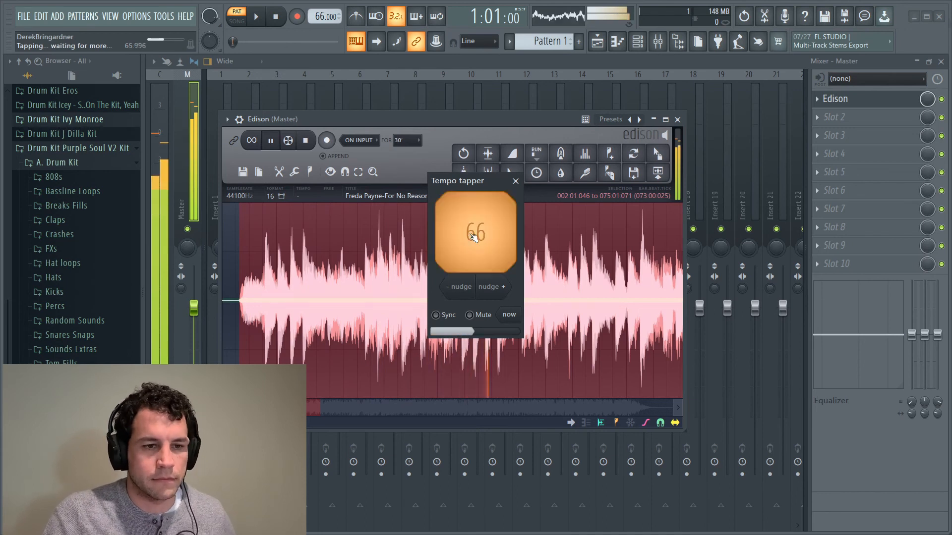
pyautogui.click(306, 141)
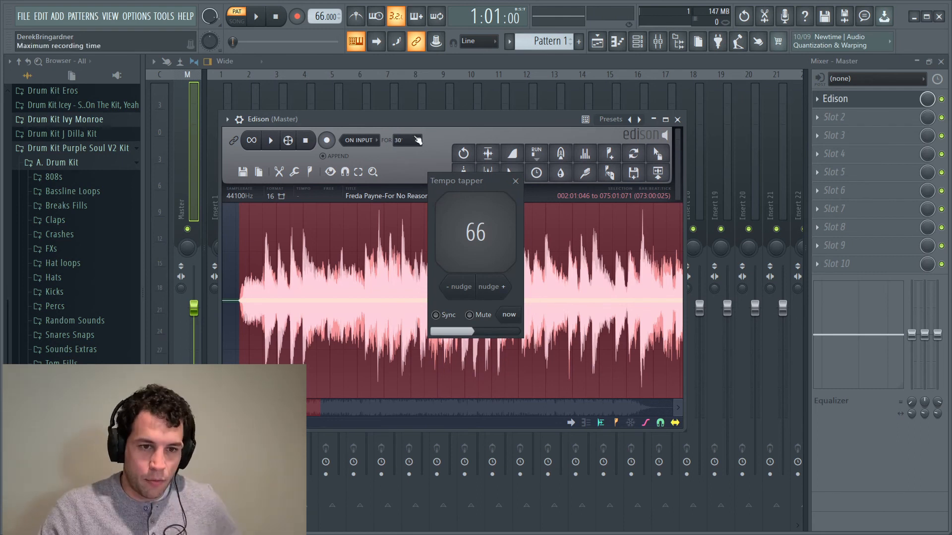
pyautogui.click(515, 182)
# - Raise the selected audio's coarse pitch and adjust its time multiplier with the time stretcher / pitch shifter, previewing the result
pyautogui.click(536, 173)
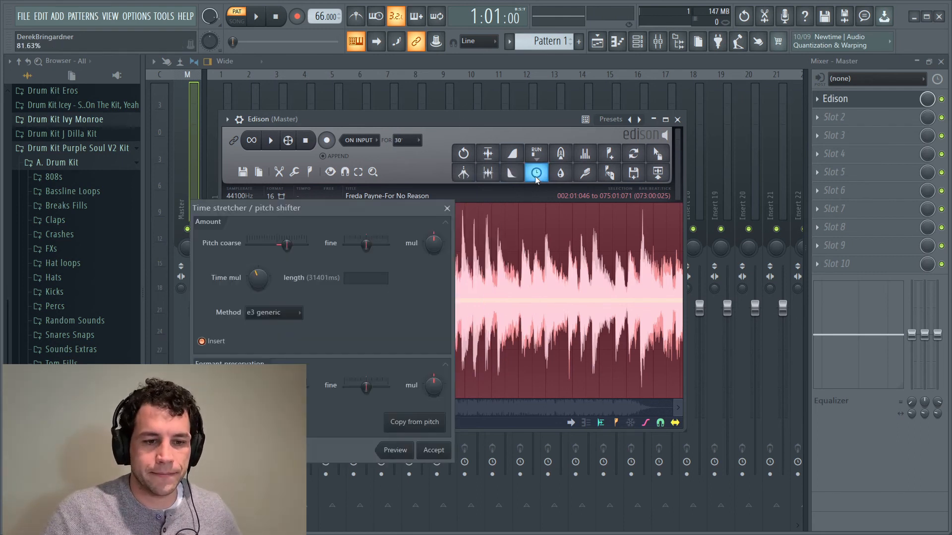
pyautogui.moveTo(276, 244); pyautogui.dragTo(288, 245)
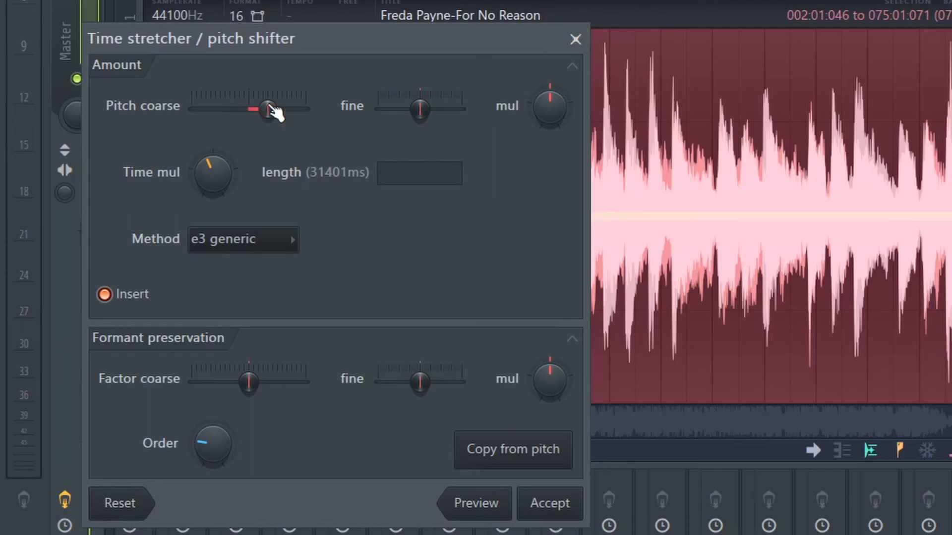
pyautogui.moveTo(210, 174)
pyautogui.mouseDown()
pyautogui.moveTo(210, 161)
pyautogui.moveTo(210, 174)
pyautogui.mouseUp()
pyautogui.click(461, 505)
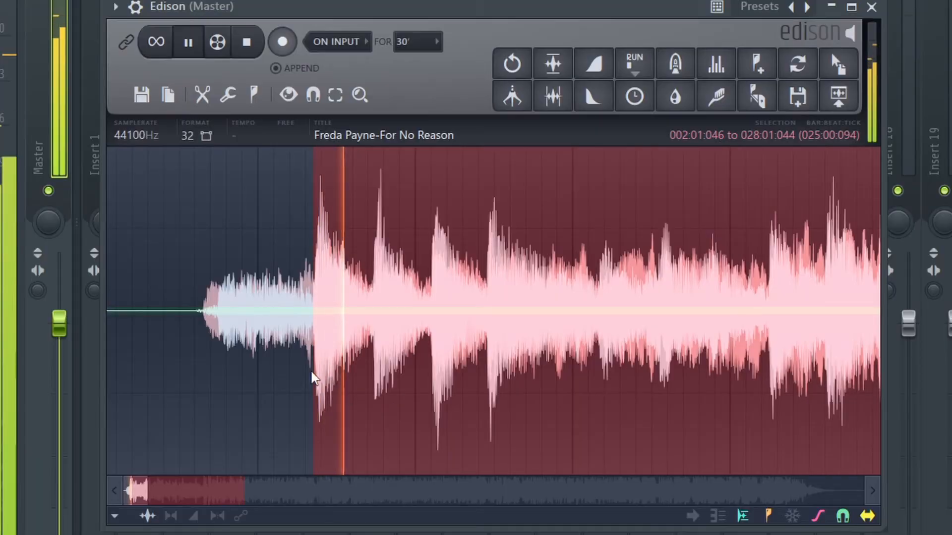
# - Play the selection starting at 002:01:046 and add a slice marker at its first hit
pyautogui.scroll(4, 278, 344)
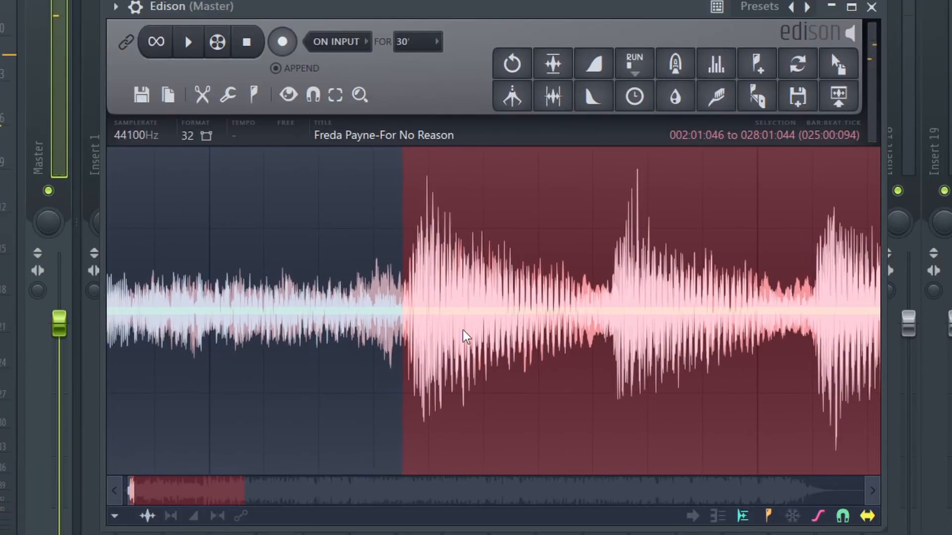
pyautogui.press('space')
pyautogui.scroll(-1, 620, 280)
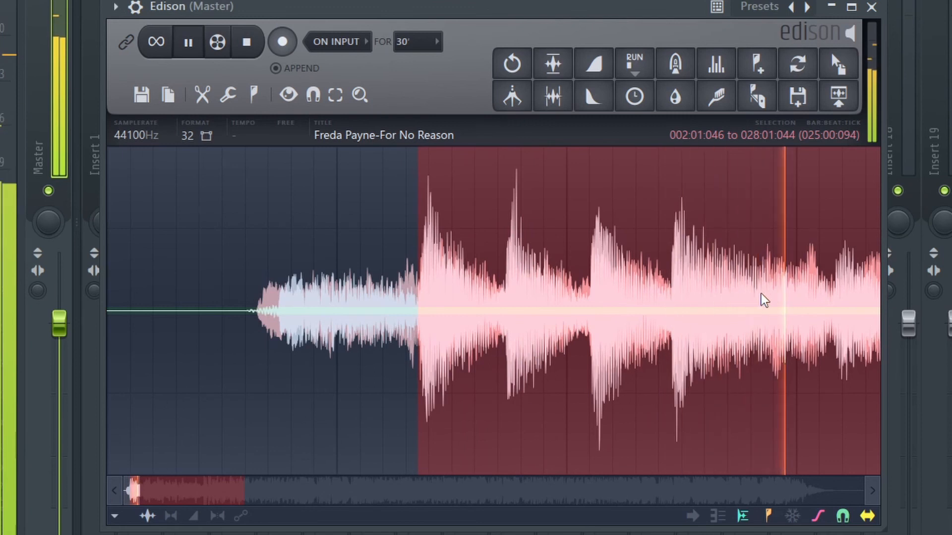
pyautogui.scroll(-1, 744, 273)
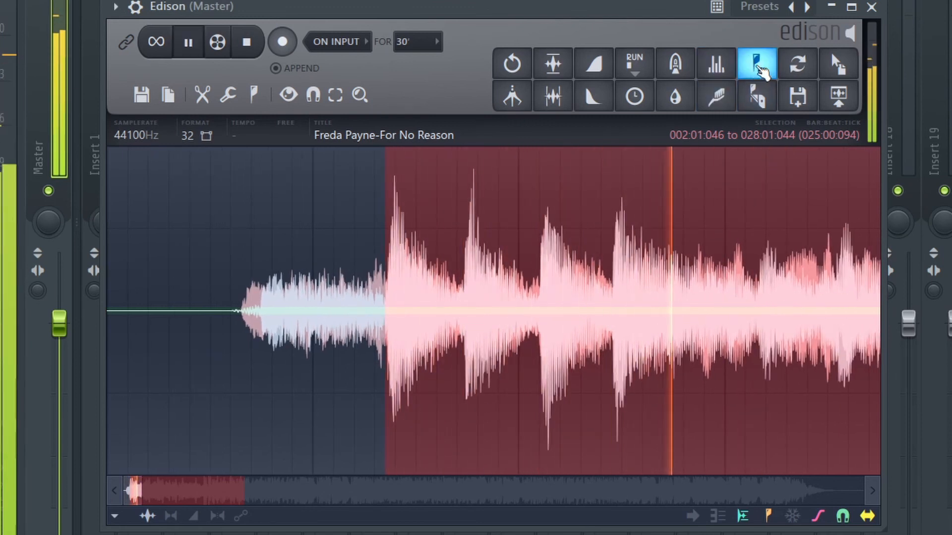
pyautogui.click(758, 67)
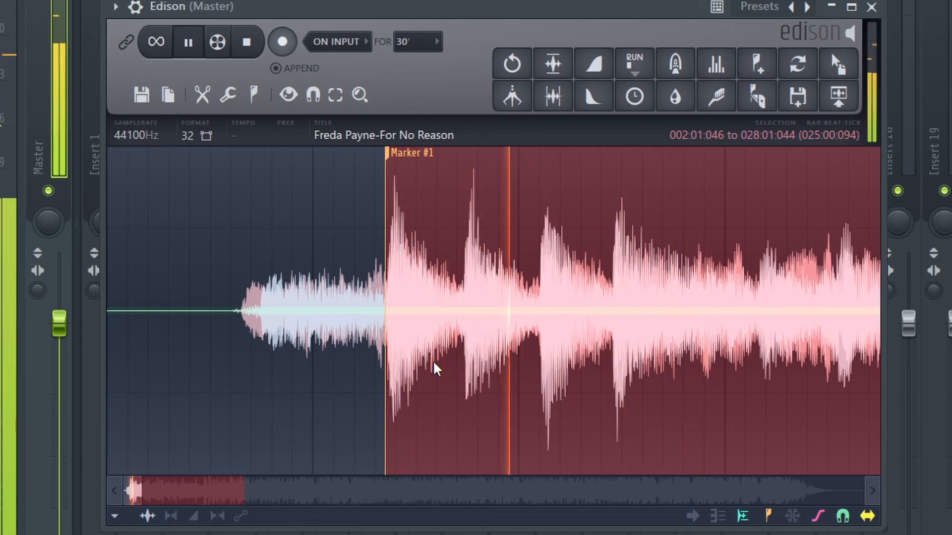
# - Move the selection's start to the hit at 003:01:030, audition it and add a marker there
pyautogui.press('space')
pyautogui.rightClick(524, 380)
pyautogui.moveTo(525, 381); pyautogui.dragTo(540, 382)
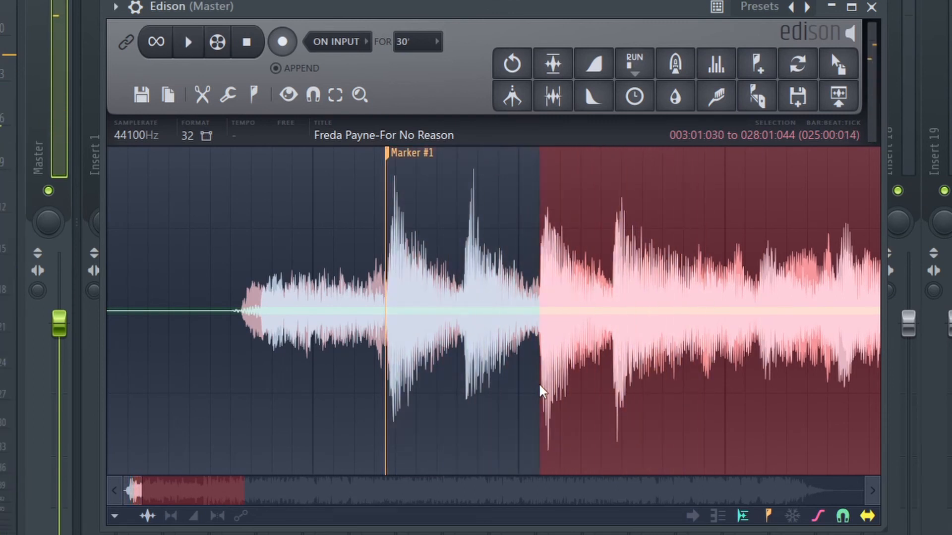
pyautogui.scroll(4, 557, 368)
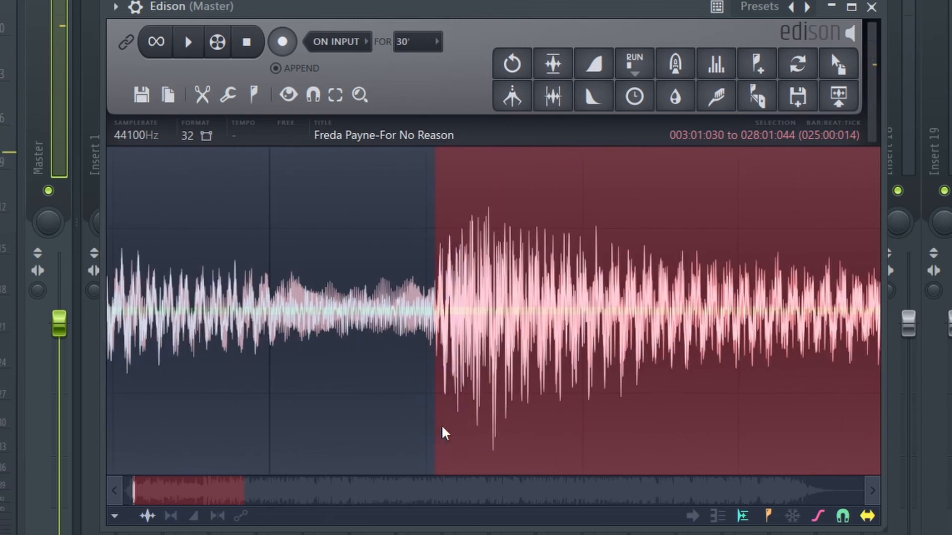
pyautogui.press('space')
pyautogui.scroll(-5, 524, 375)
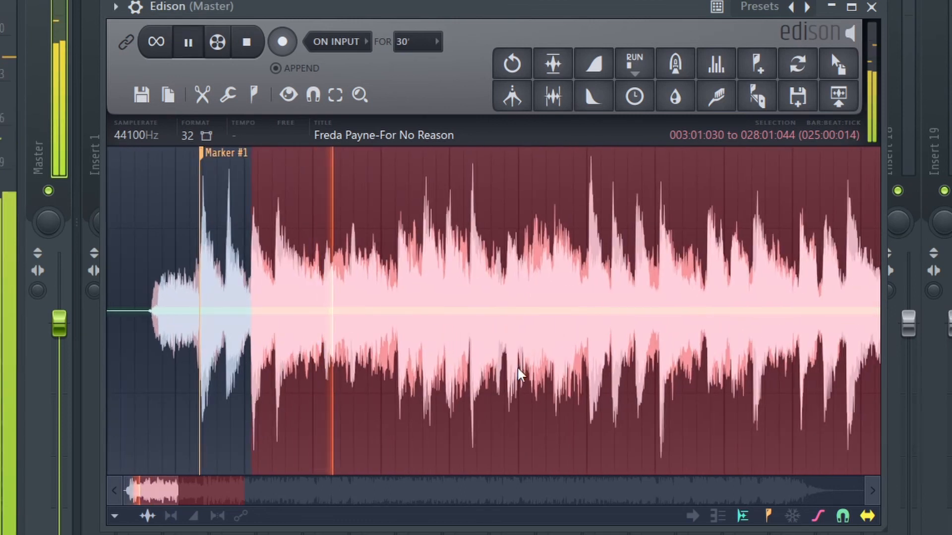
pyautogui.press('space')
pyautogui.click(756, 64)
# - Audition the selection starting at 012:01:081 and add a marker at its start
pyautogui.press('space')
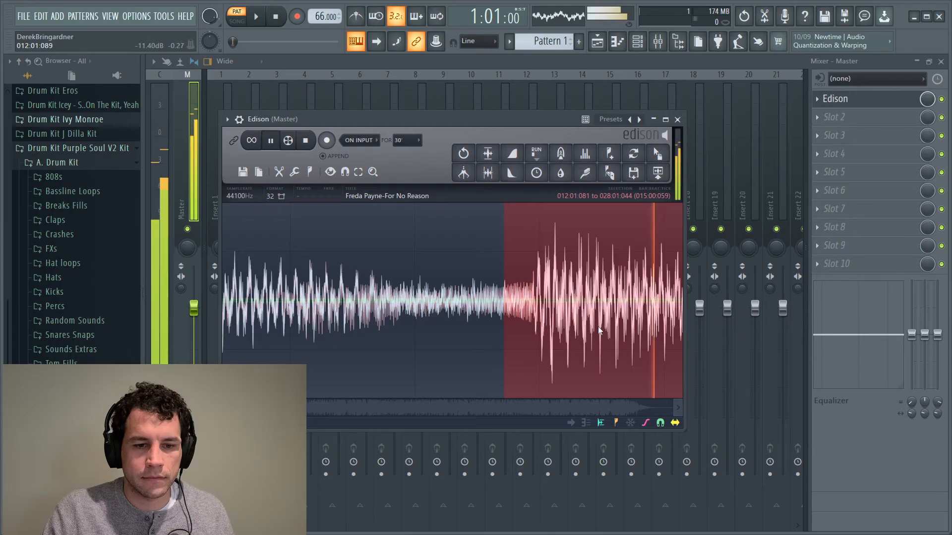
pyautogui.scroll(-5, 587, 340)
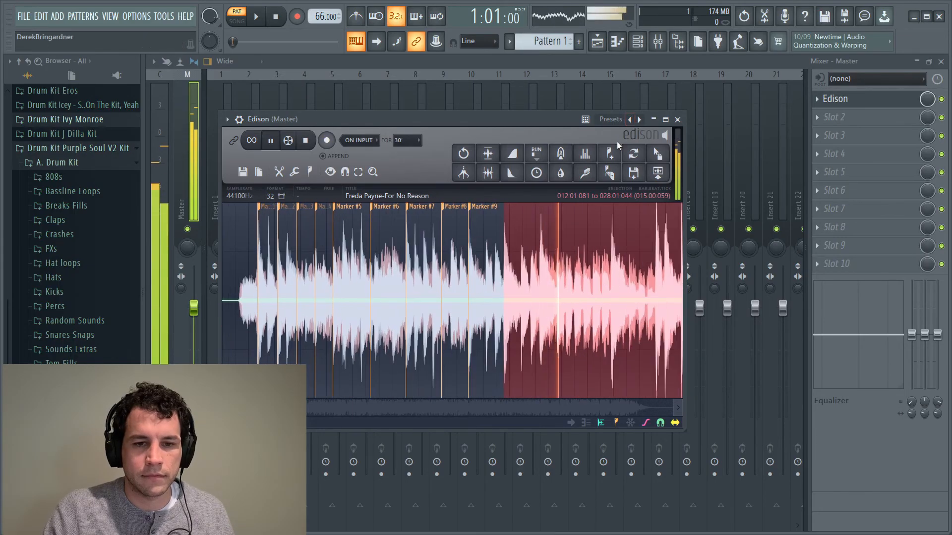
pyautogui.click(609, 153)
# - Move the selection's start to the hit at 014:01:038, play it and add a marker there
pyautogui.press('space')
pyautogui.scroll(4, 524, 306)
pyautogui.press('space')
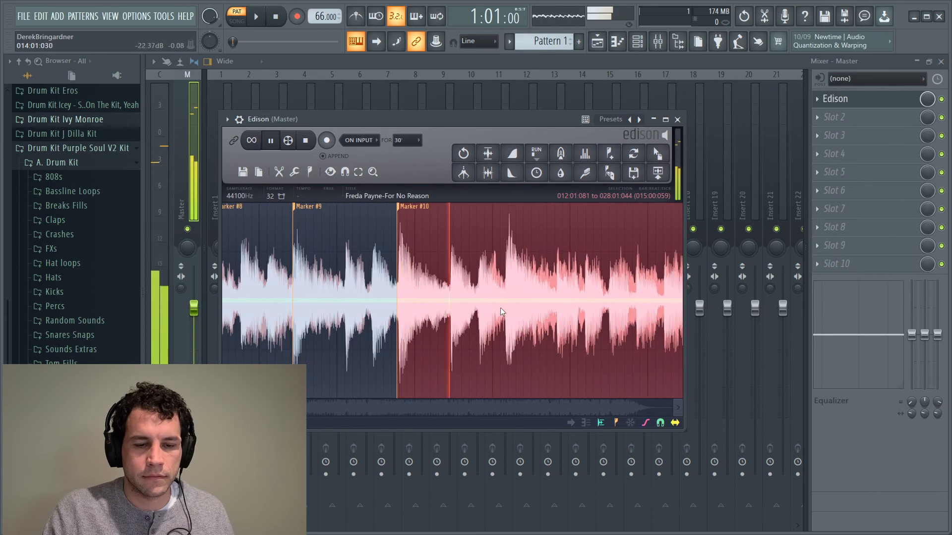
pyautogui.press('space')
pyautogui.click(504, 333)
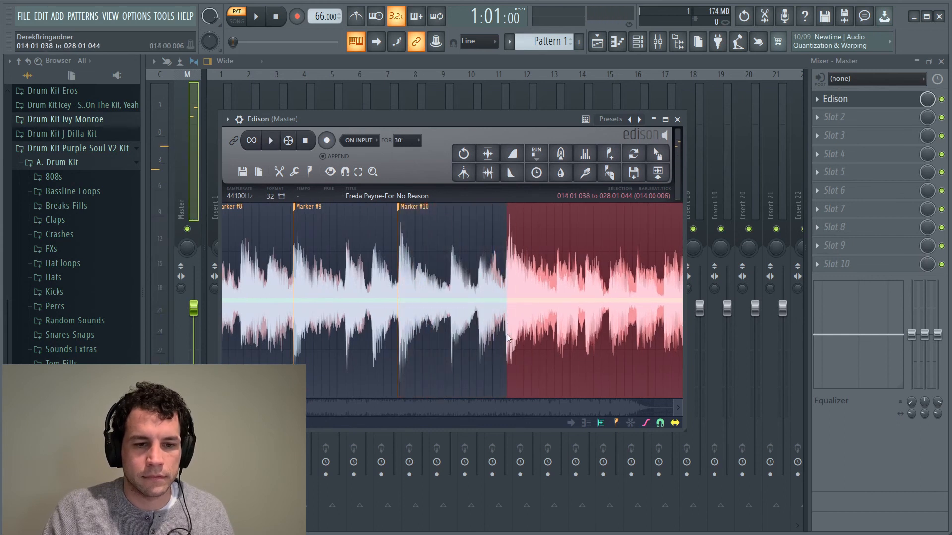
pyautogui.press('space')
pyautogui.click(609, 153)
pyautogui.scroll(-3, 590, 248)
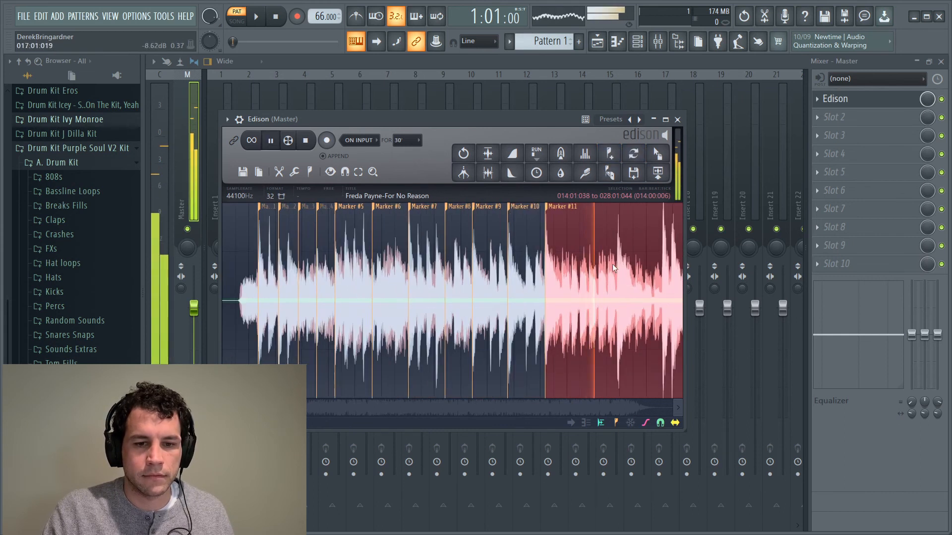
# - Select the section starting at 019:01:024 further along the waveform and add a marker at its beginning
pyautogui.scroll(-1, 613, 268)
pyautogui.scroll(-2, 594, 273)
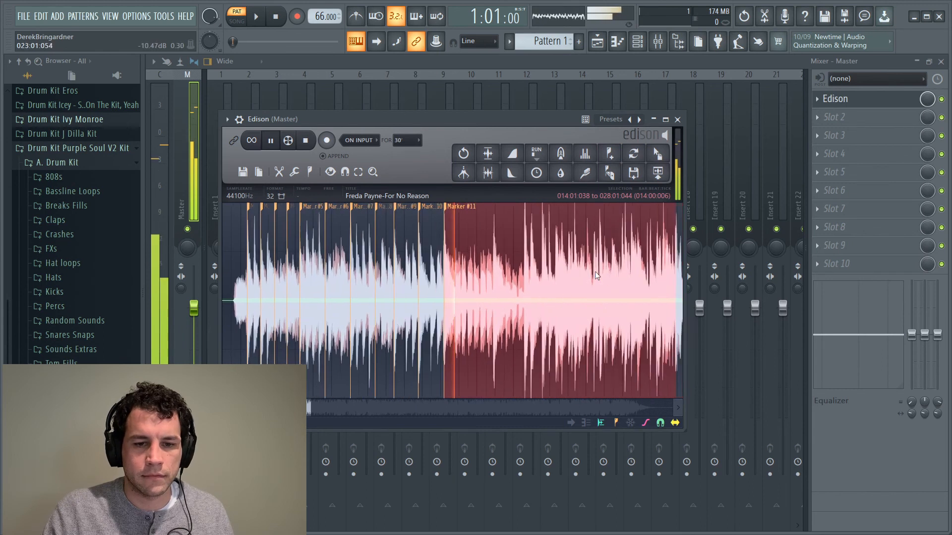
pyautogui.scroll(-1, 595, 272)
pyautogui.moveTo(642, 294); pyautogui.dragTo(402, 324)
pyautogui.scroll(5, 489, 308)
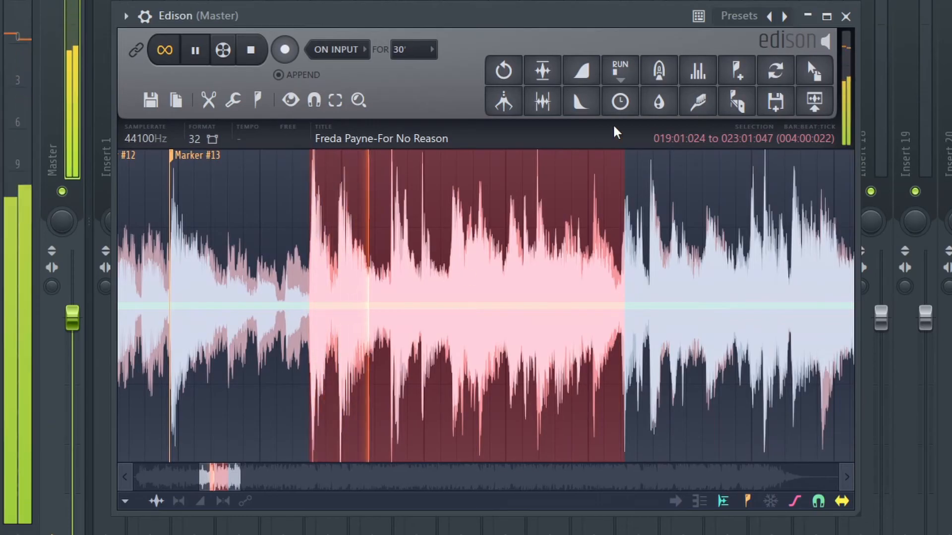
pyautogui.click(609, 154)
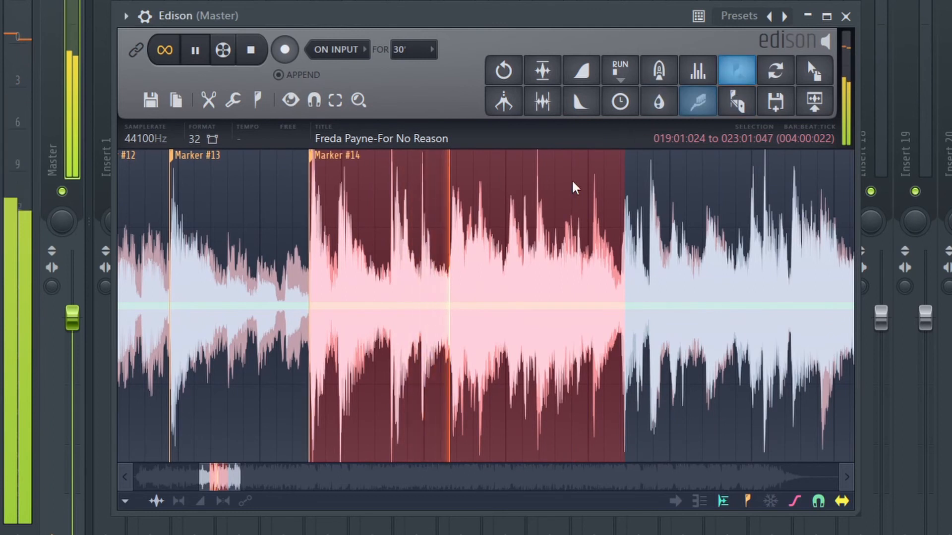
# - Shorten the looped selection's end to 023:01:040 and move its start to the hit at 021:01:014
pyautogui.moveTo(625, 257)
pyautogui.mouseDown()
pyautogui.moveTo(615, 265)
pyautogui.moveTo(621, 274)
pyautogui.mouseUp()
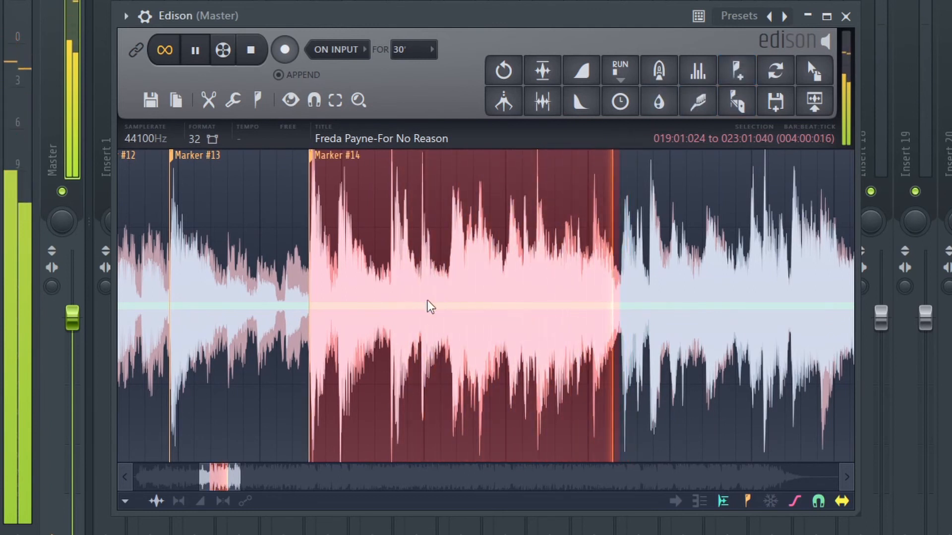
pyautogui.moveTo(430, 307); pyautogui.dragTo(450, 323)
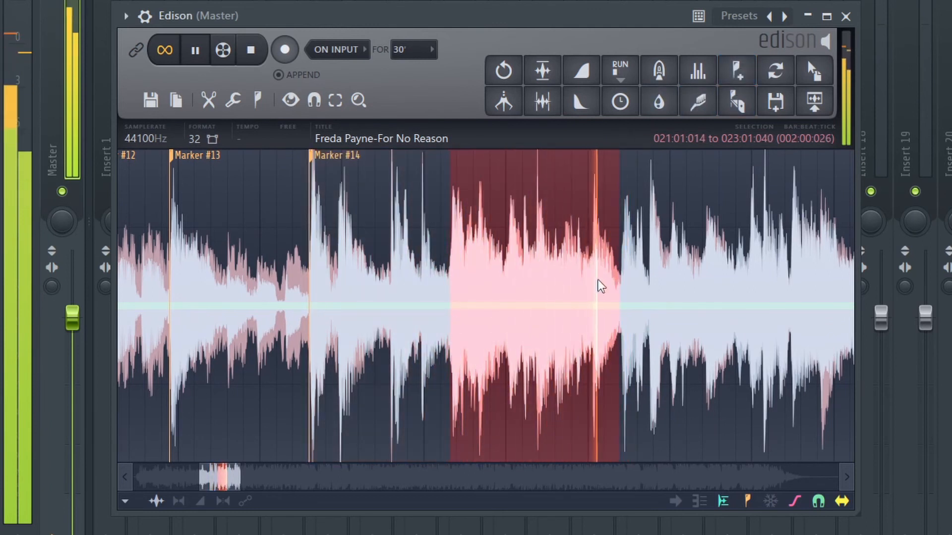
pyautogui.moveTo(601, 286); pyautogui.dragTo(633, 303)
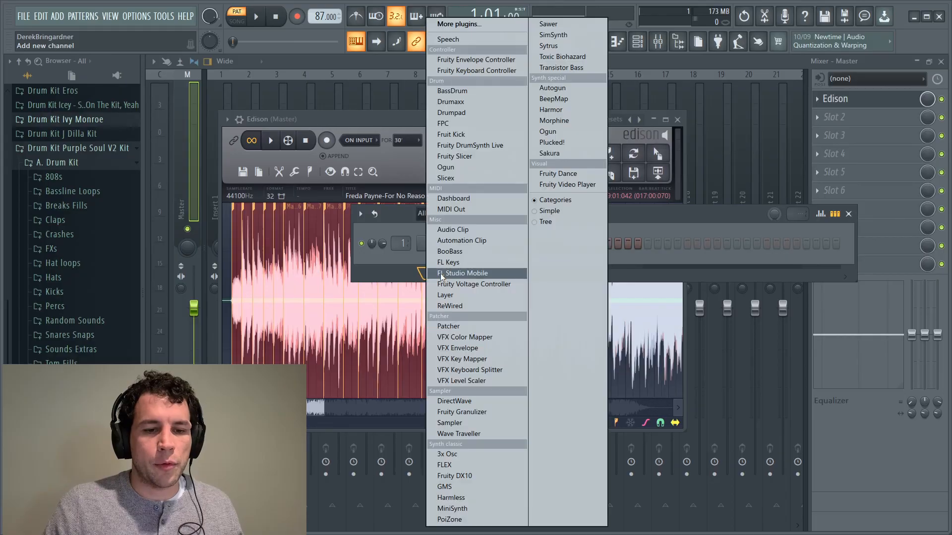
# - Add an FPC drum pad channel and move the Edison window aside so the pads are accessible
pyautogui.click(471, 125)
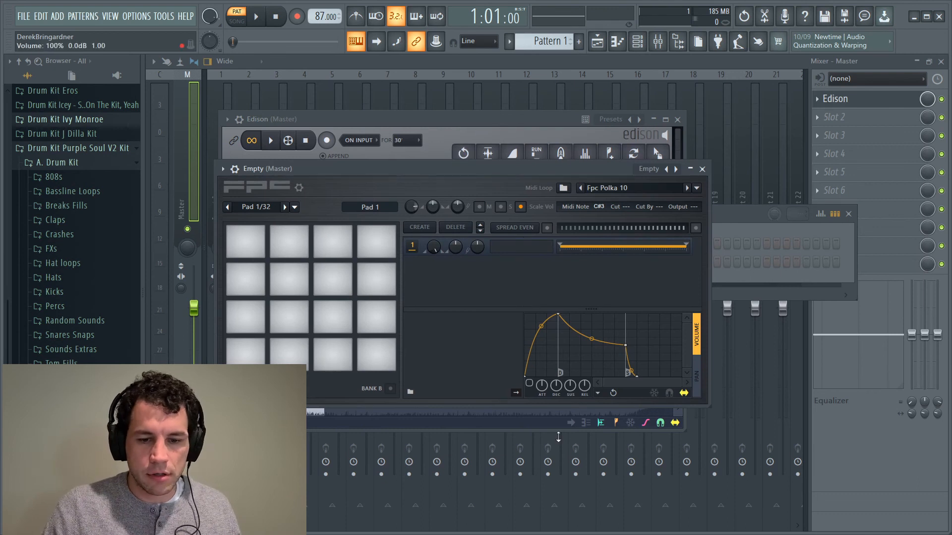
pyautogui.click(538, 432)
pyautogui.moveTo(478, 122); pyautogui.dragTo(639, 108)
# - Select the intro from 001:01:089 to about 002:01:071 and set Edison's snapping to Snap to regions
pyautogui.moveTo(618, 238); pyautogui.dragTo(404, 272)
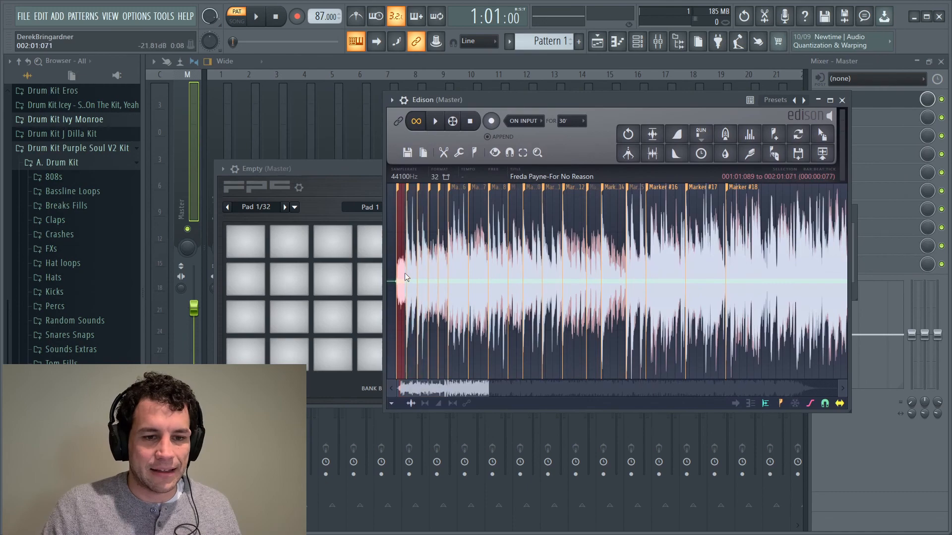
pyautogui.click(510, 155)
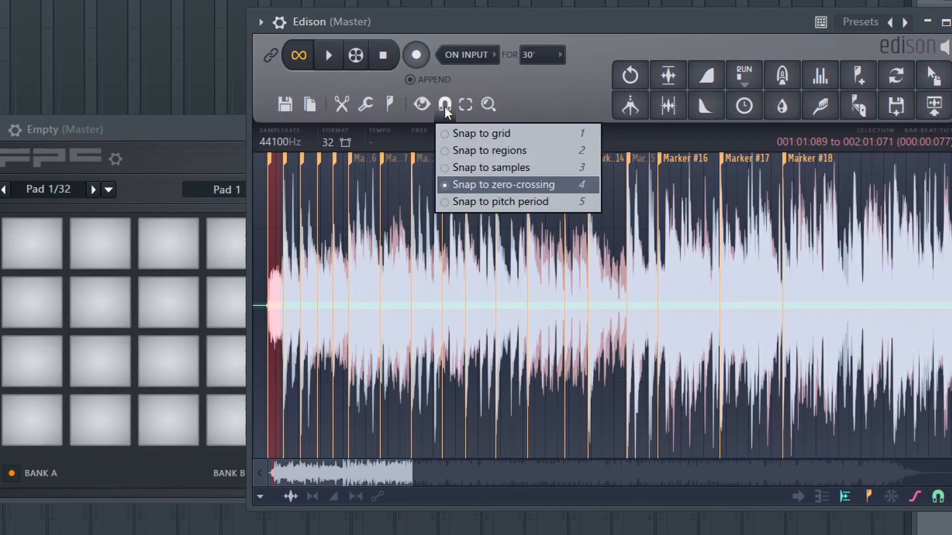
pyautogui.click(461, 150)
# - Extend the end of the intro selection to Marker #2 at 002:01:092
pyautogui.scroll(3, 297, 329)
pyautogui.scroll(1, 297, 329)
pyautogui.moveTo(291, 477); pyautogui.dragTo(283, 475)
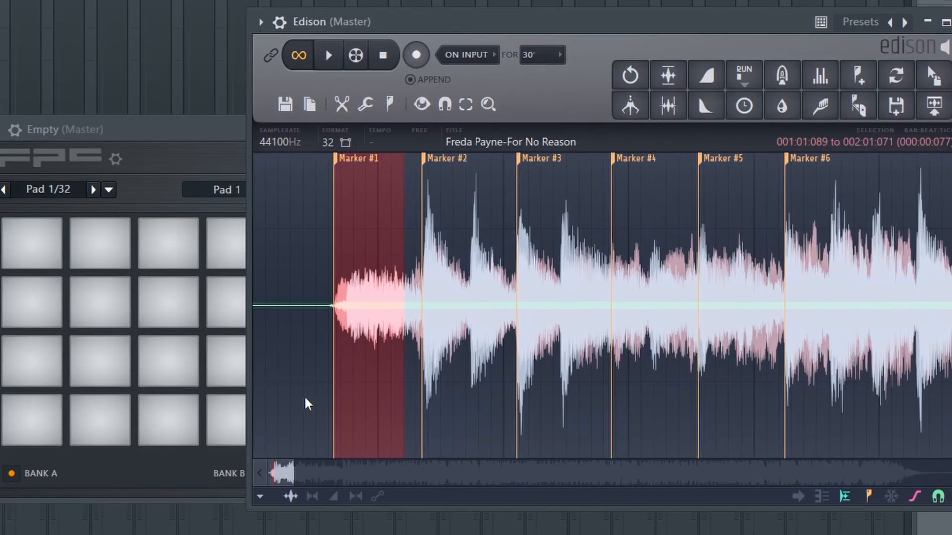
pyautogui.moveTo(403, 367); pyautogui.dragTo(417, 373)
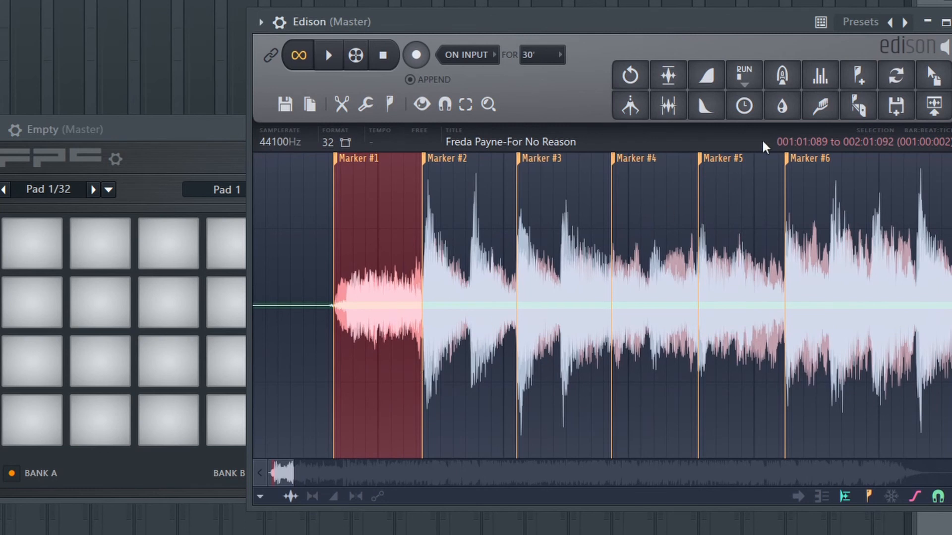
# - Audition the slice between Marker #1 and Marker #2 and load it onto FPC pad 16
pyautogui.press('space')
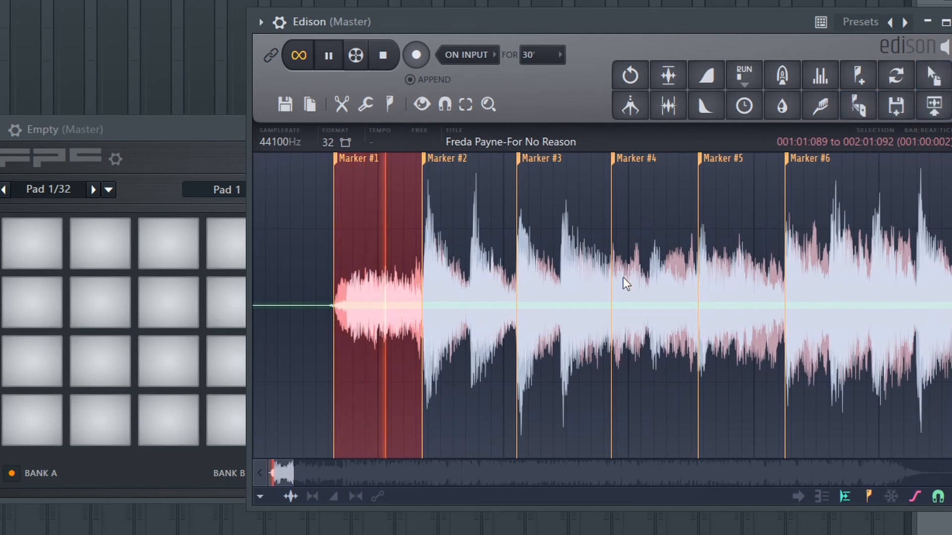
pyautogui.press('space')
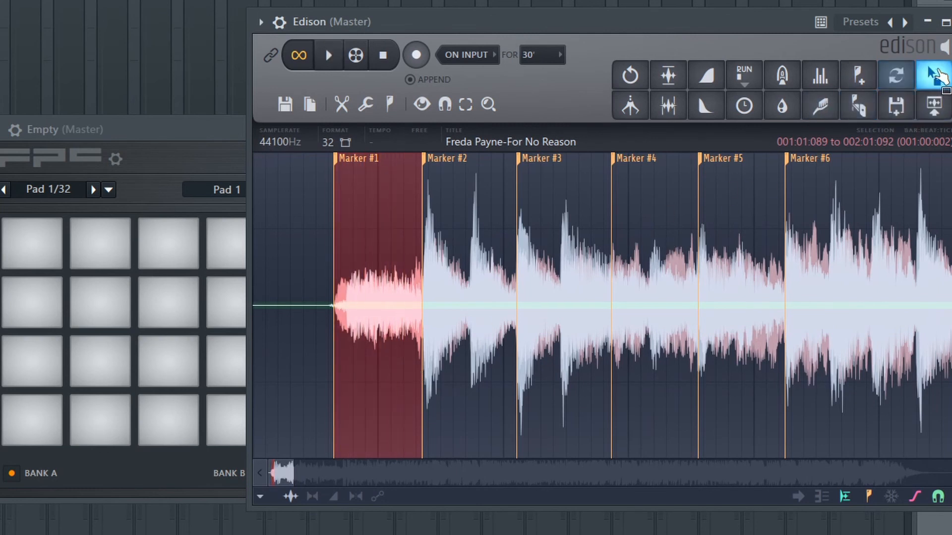
pyautogui.moveTo(858, 106); pyautogui.dragTo(227, 246)
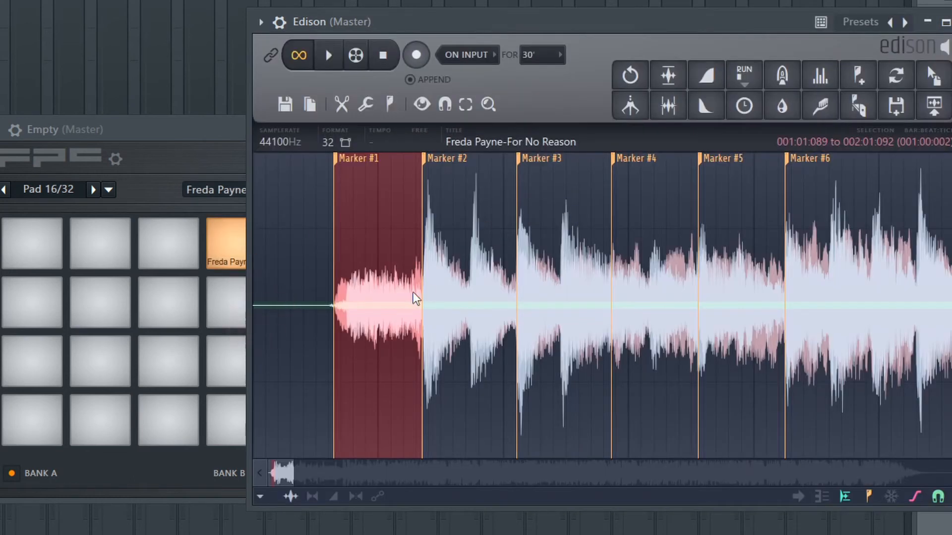
# - Load the slice starting at Marker #2 onto FPC pad 1 and the slice starting at Marker #3 onto pad 2
pyautogui.scroll(-2, 321, 336)
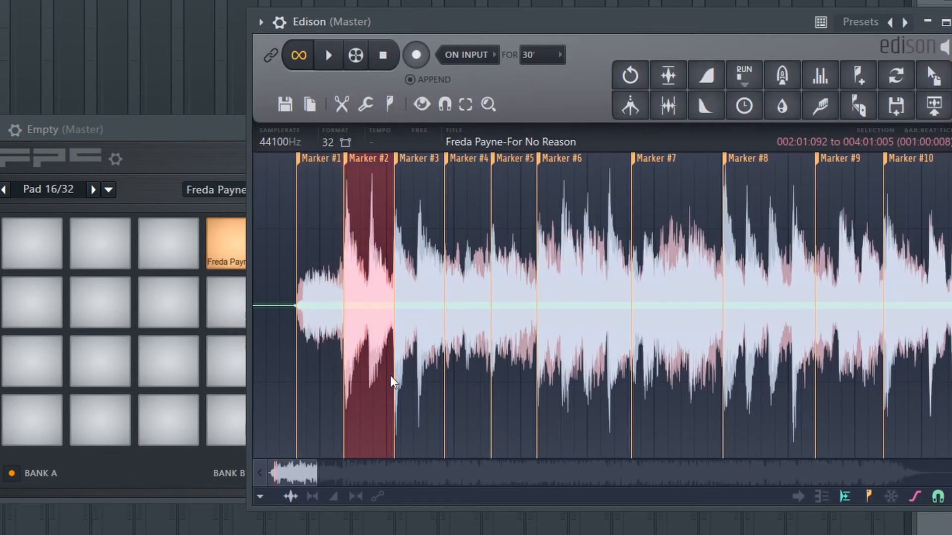
pyautogui.moveTo(932, 75); pyautogui.dragTo(57, 404)
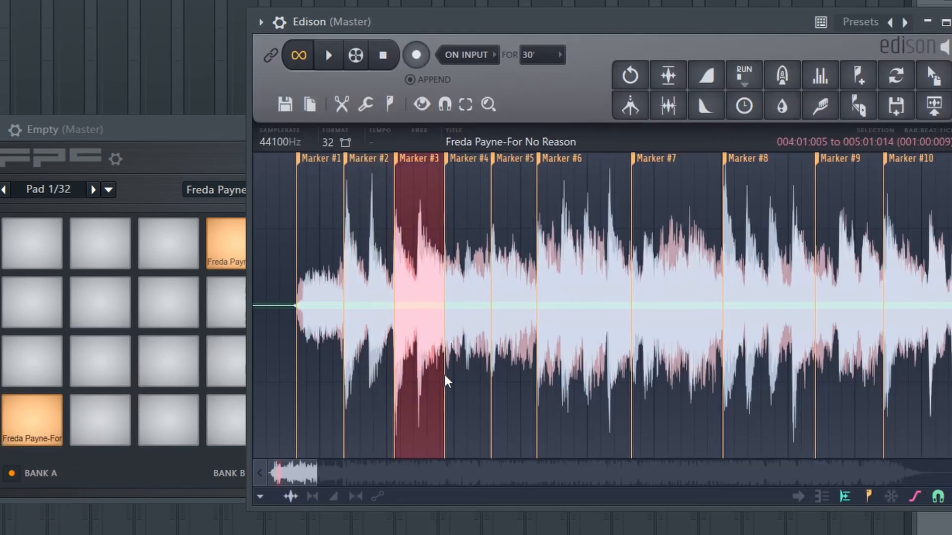
pyautogui.moveTo(931, 75); pyautogui.dragTo(97, 421)
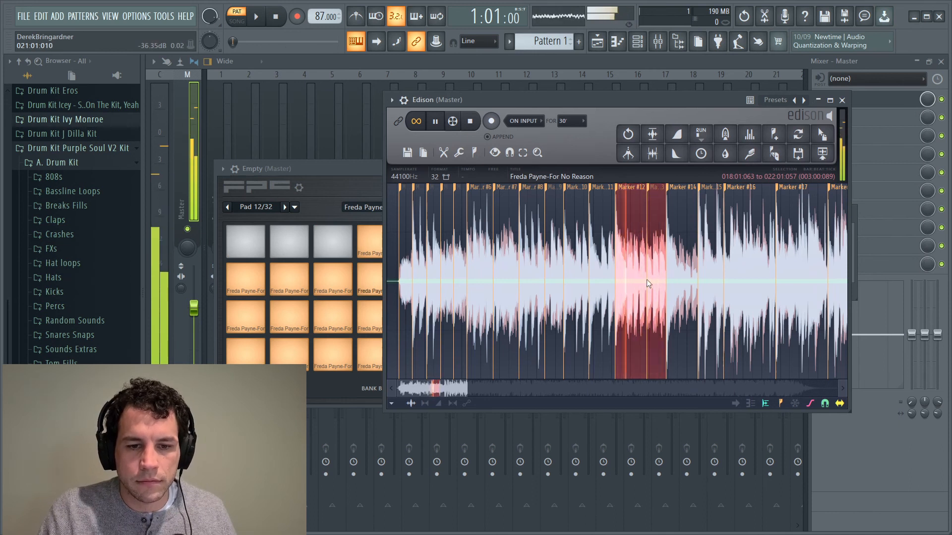
# - Load the slice from Marker #12 to Marker #14 onto FPC pad 13 and audition the section after Marker #16
pyautogui.press('space')
pyautogui.scroll(3, 646, 278)
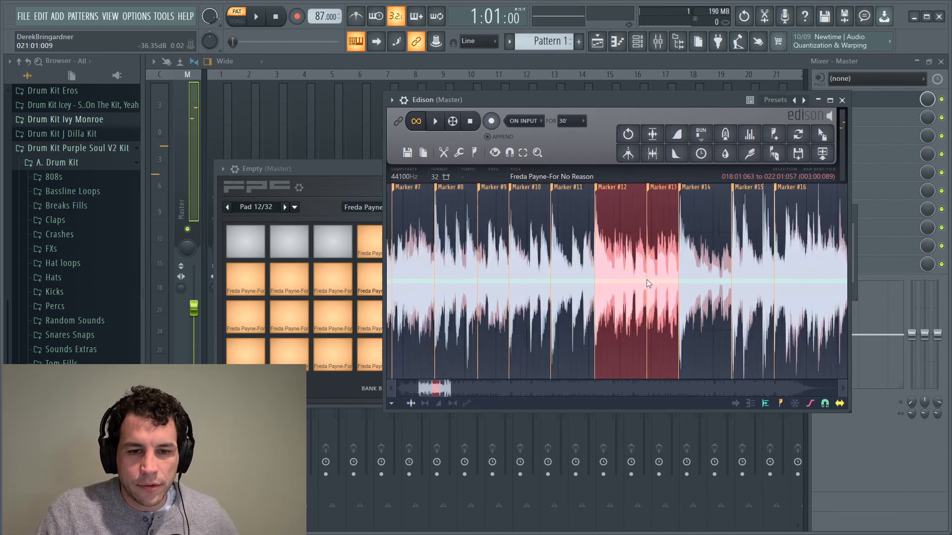
pyautogui.scroll(2, 646, 278)
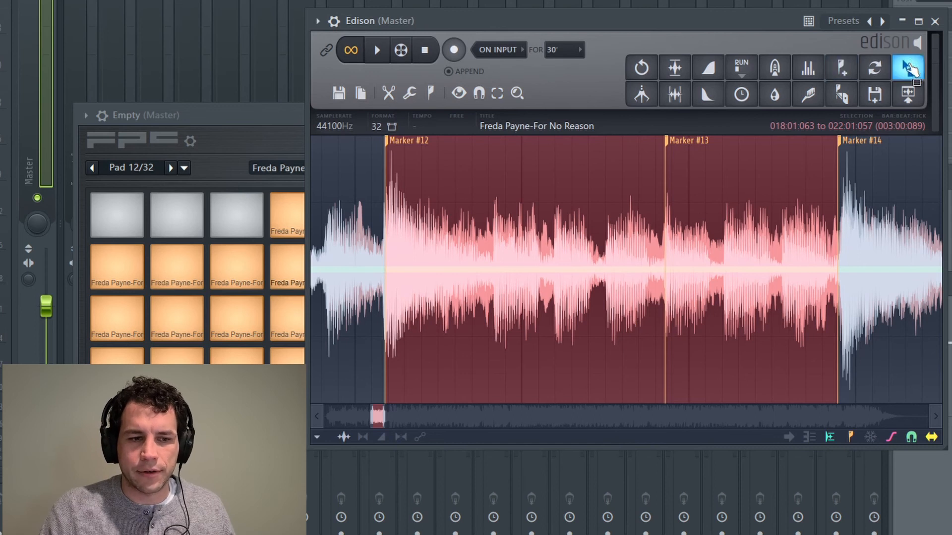
pyautogui.moveTo(907, 68); pyautogui.dragTo(119, 218)
pyautogui.scroll(-3, 546, 279)
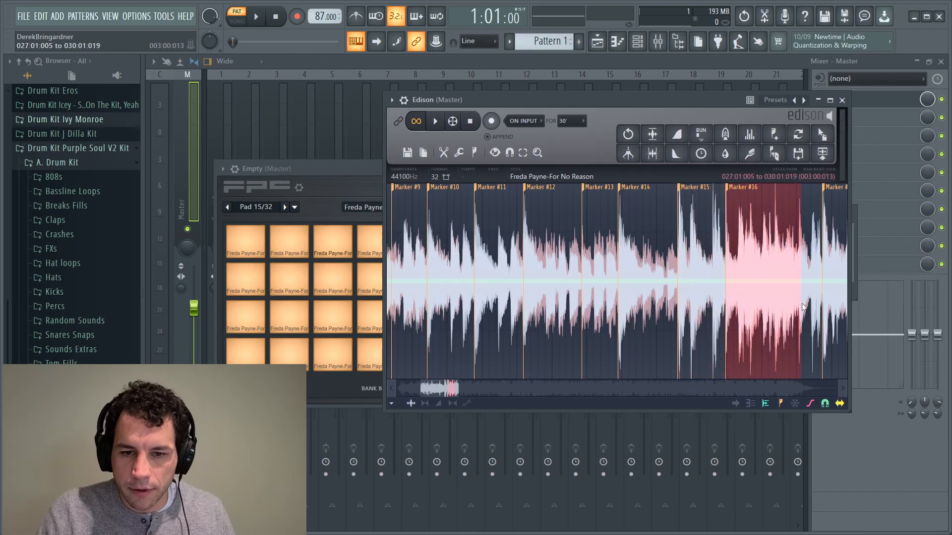
pyautogui.press('space')
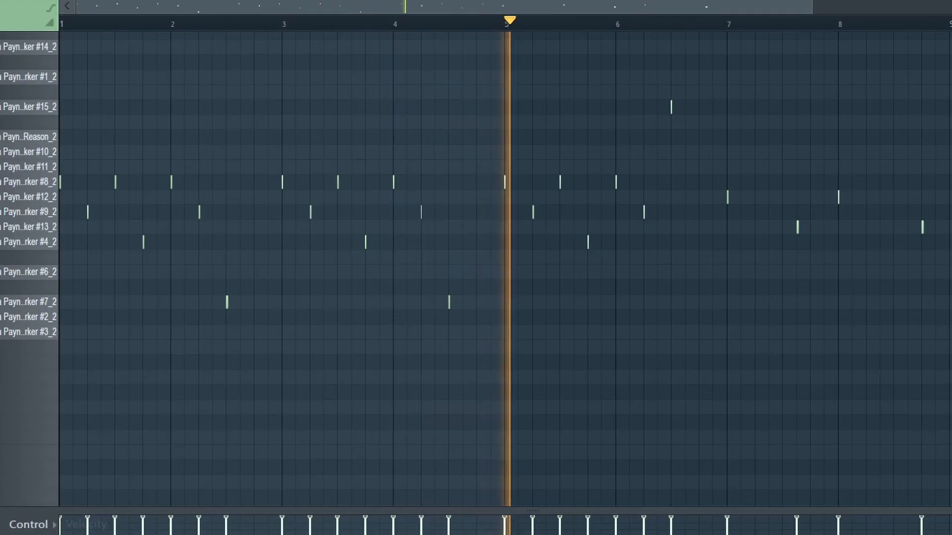
# - Replace the Marker #12 and #13 notes from bar 7 onward with For No Reason slice notes at the starts of bars 7 and 8
pyautogui.click(727, 137)
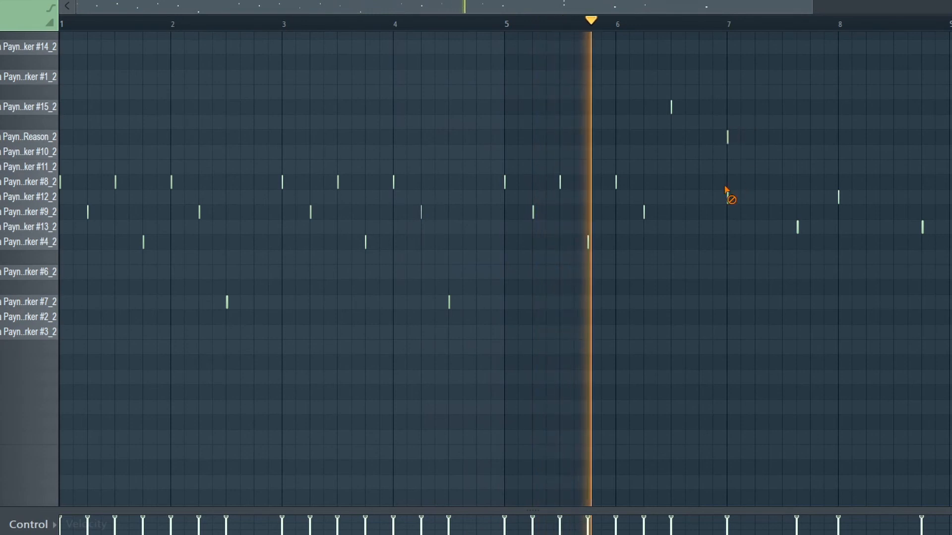
pyautogui.rightClick(797, 227)
pyautogui.rightClick(922, 226)
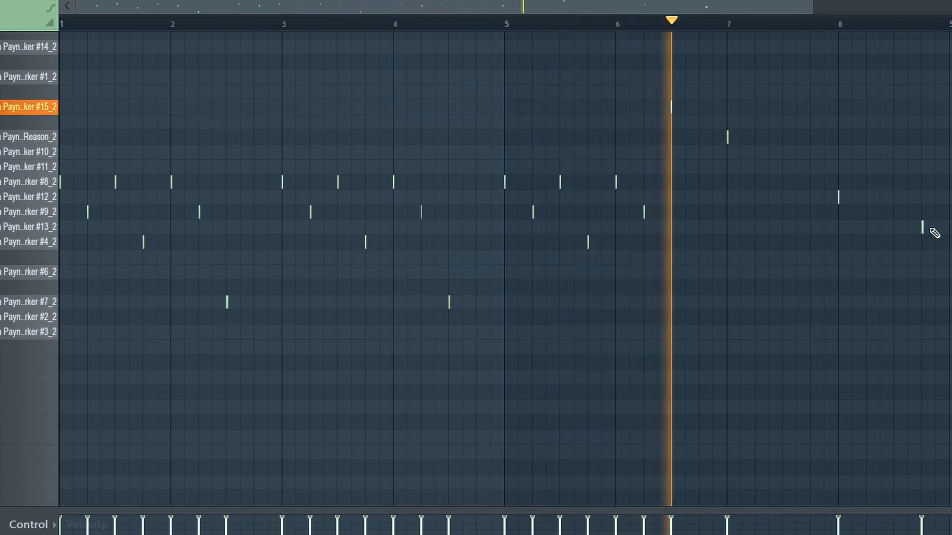
pyautogui.click(838, 137)
pyautogui.rightClick(838, 197)
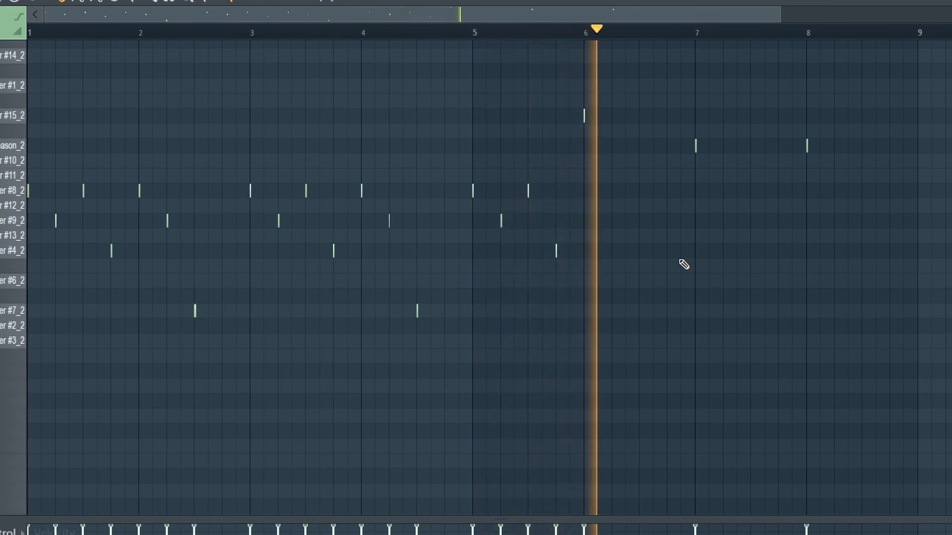
pyautogui.press('space')
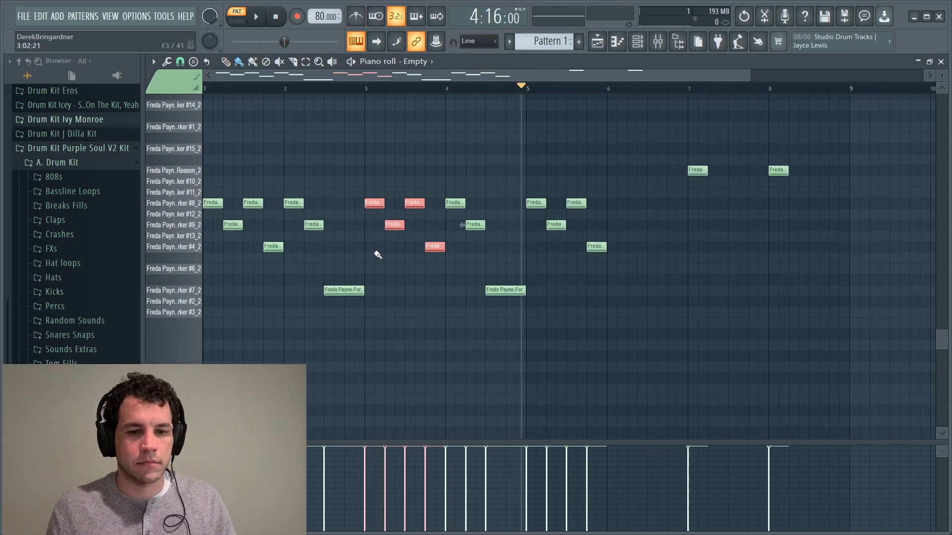
# - Copy the three-note phrase from bar 2 to bar 6 in the piano roll and play back the pattern
pyautogui.moveTo(367, 325); pyautogui.dragTo(291, 203)
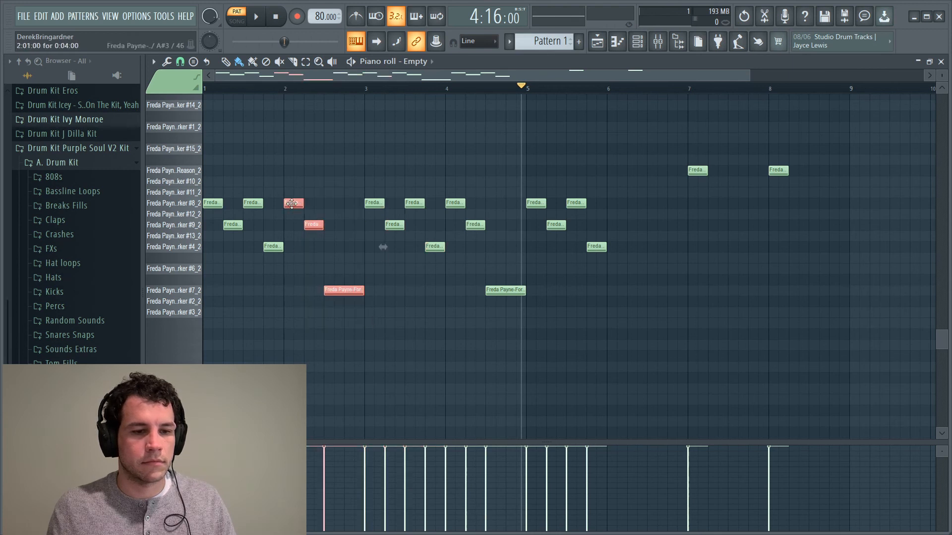
pyautogui.moveTo(466, 199); pyautogui.dragTo(612, 190)
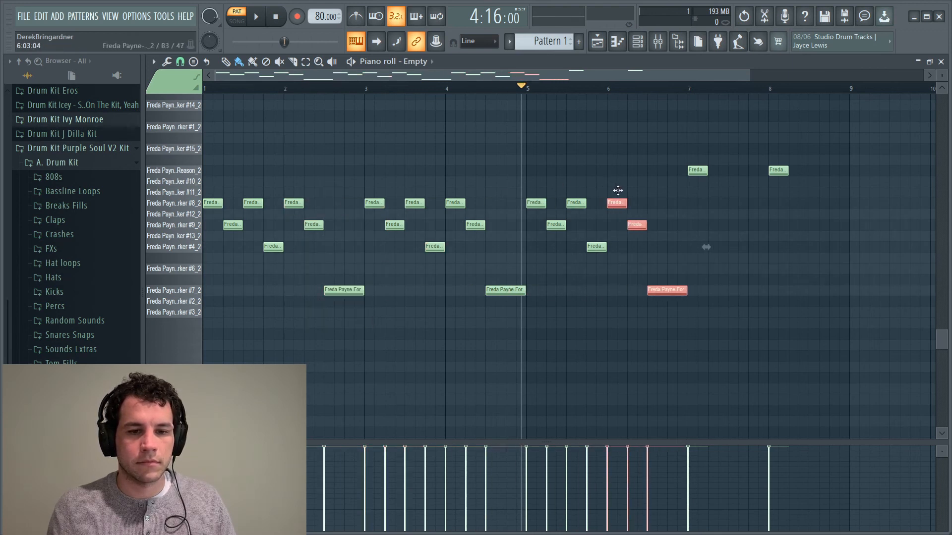
pyautogui.press('space')
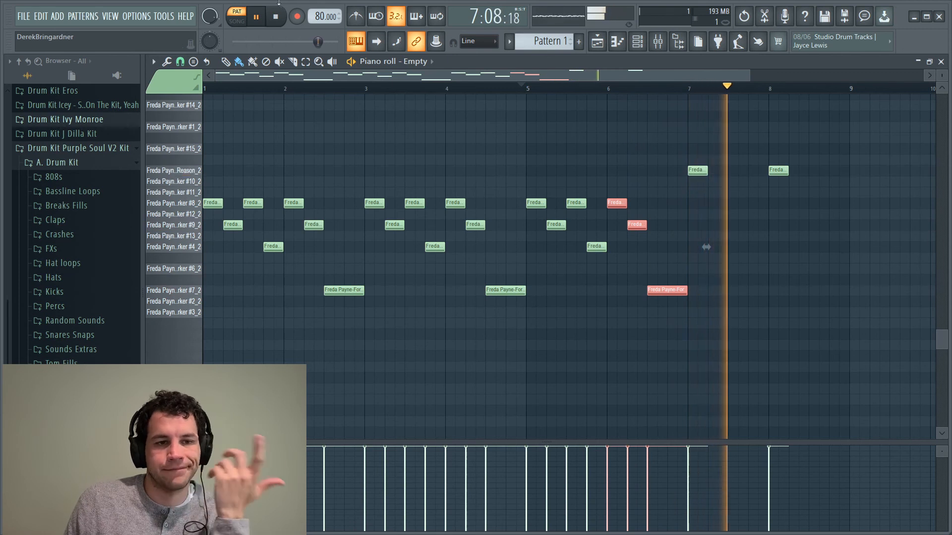
pyautogui.click(280, 20)
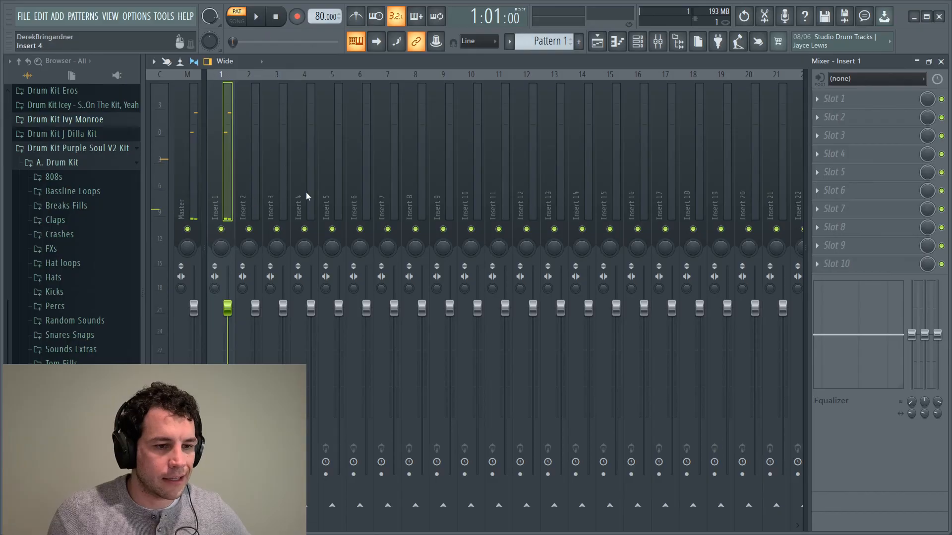
# - Load Fruity Parametric EQ 2 into slot 1 of Insert 1 with the 20Hz + 18kHz cut preset and raise its low-cut frequency
pyautogui.click(850, 99)
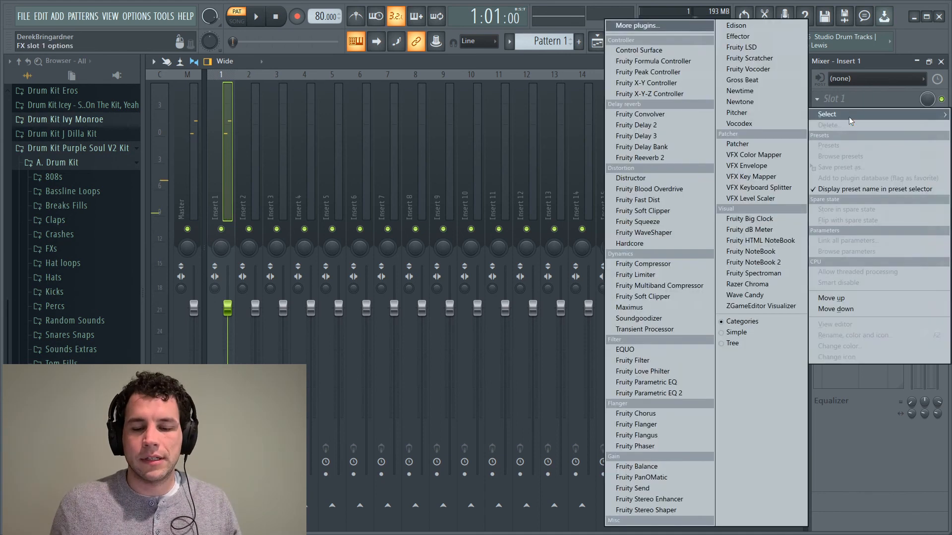
pyautogui.click(690, 392)
pyautogui.click(861, 36)
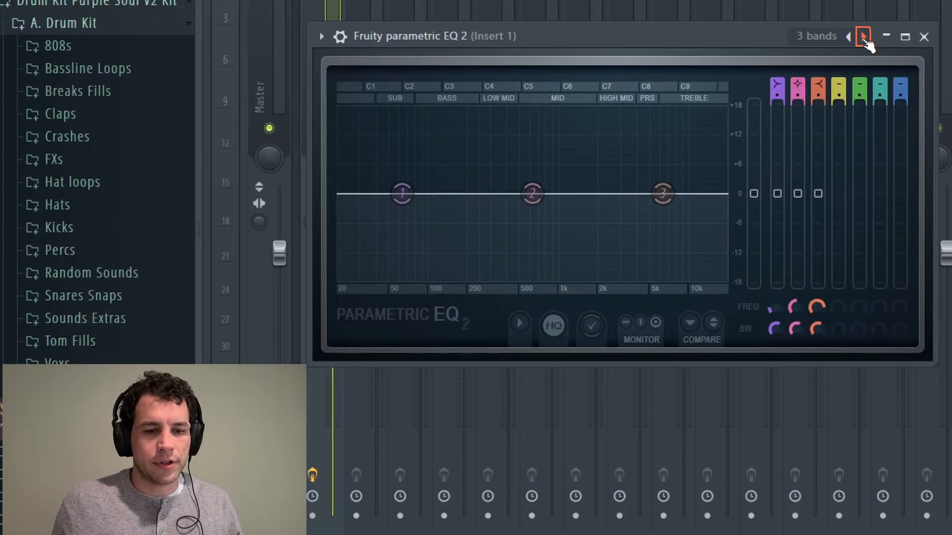
pyautogui.click(862, 36)
pyautogui.moveTo(339, 193); pyautogui.dragTo(460, 194)
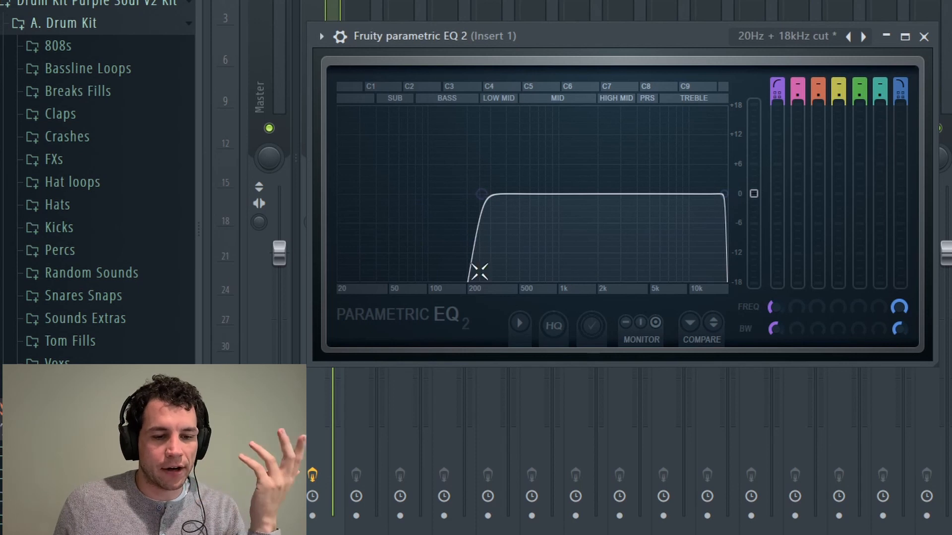
pyautogui.moveTo(481, 194); pyautogui.dragTo(437, 194)
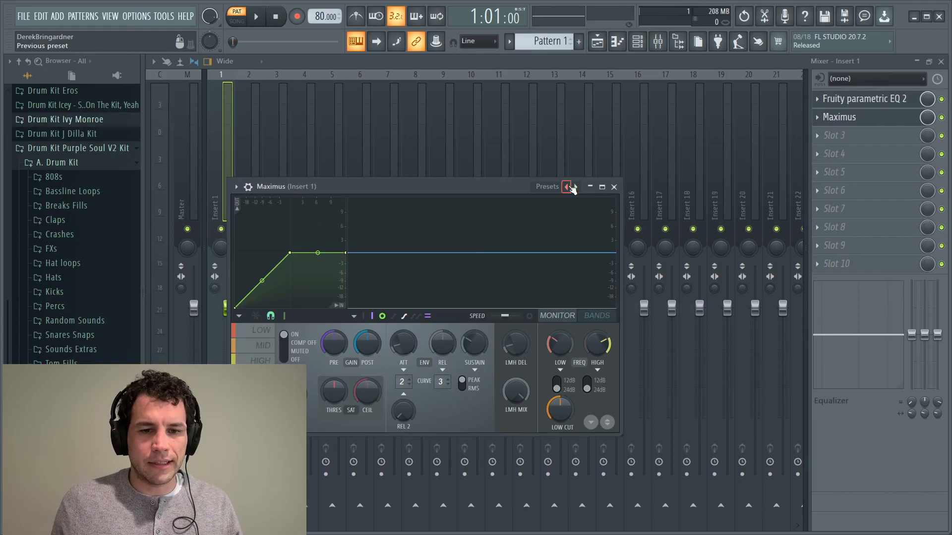
# - Apply the Lo fi preset to Maximus on Insert 1 and audition the result
pyautogui.click(567, 186)
pyautogui.click(620, 129)
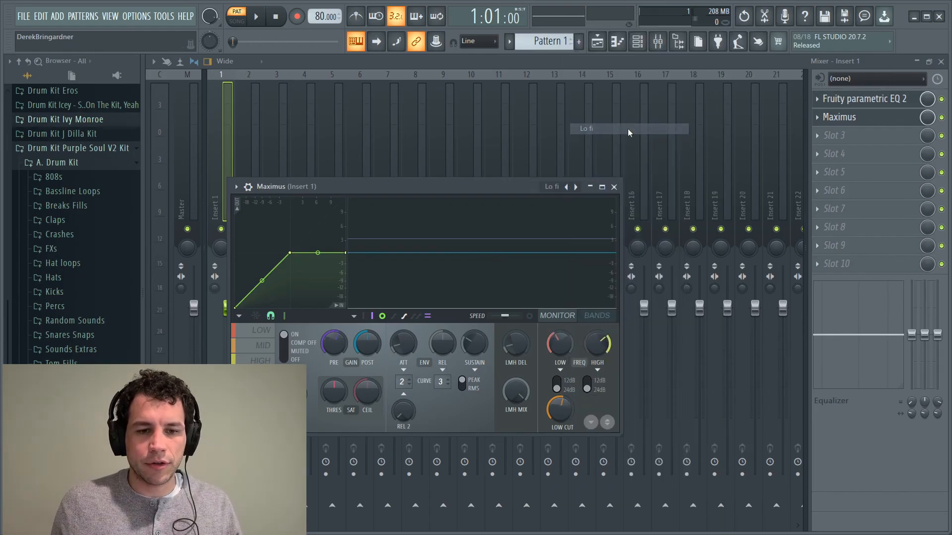
pyautogui.press('space')
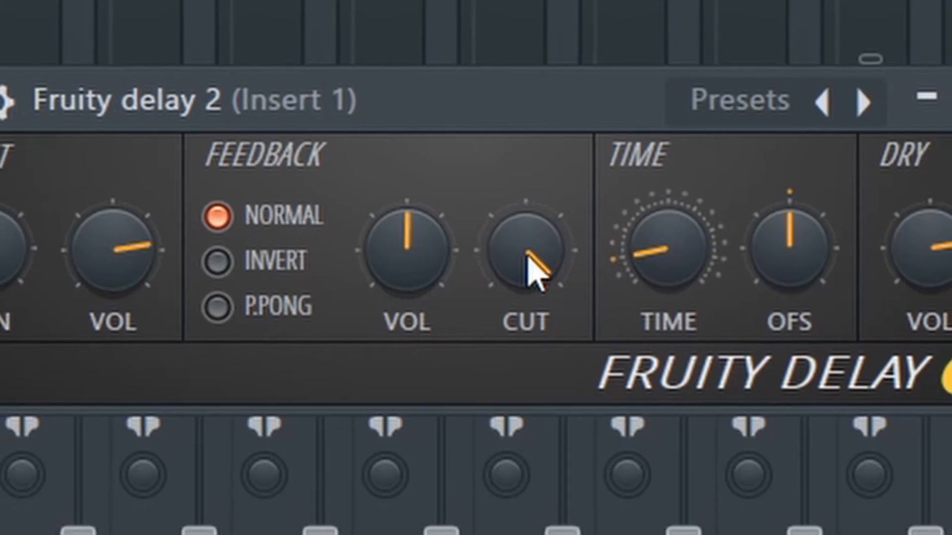
# - Lower the feedback cutoff of Fruity Delay 2 on Insert 1 to near the low end of its range
pyautogui.moveTo(531, 266); pyautogui.dragTo(526, 297)
pyautogui.moveTo(525, 245); pyautogui.dragTo(526, 236)
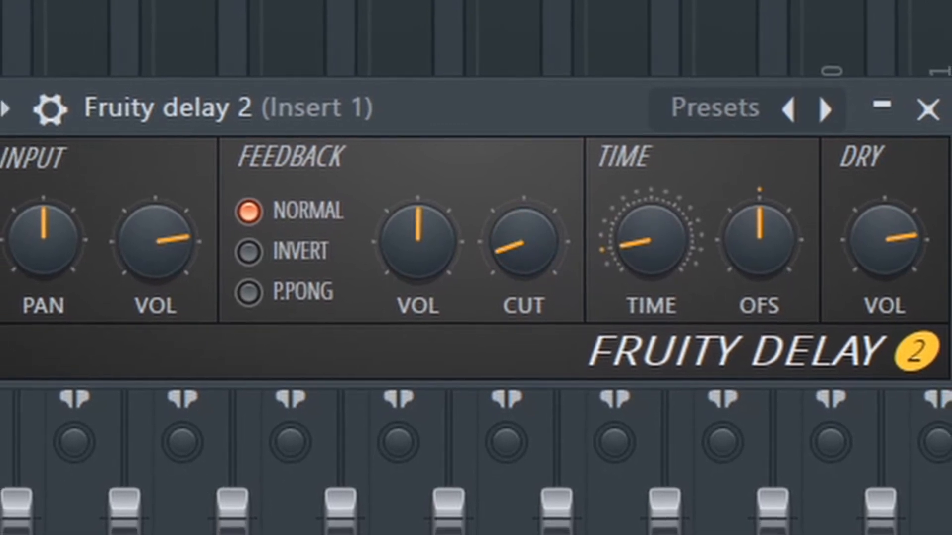
pyautogui.moveTo(524, 245); pyautogui.dragTo(524, 230)
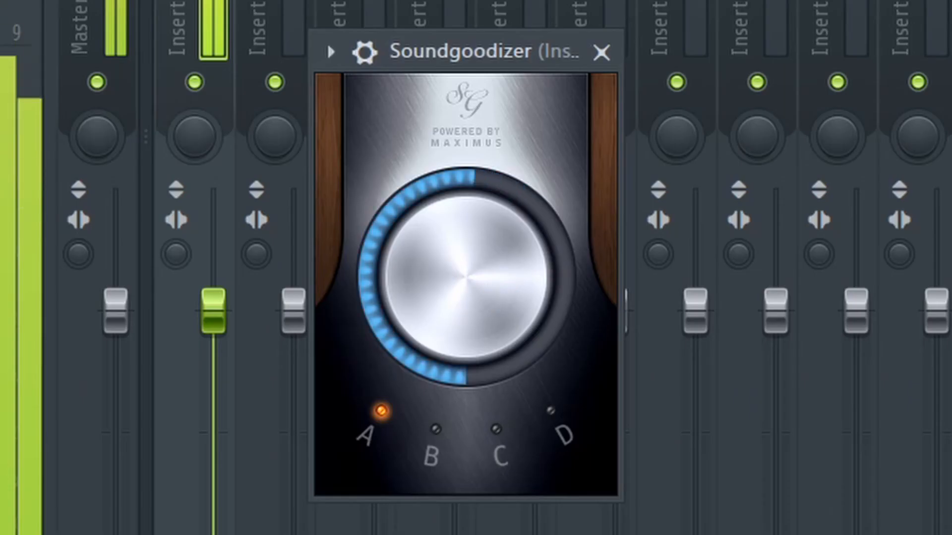
# - Compare Soundgoodizer's modes on Insert 1, settle on mode B, and fine-tune its amount
pyautogui.click(436, 429)
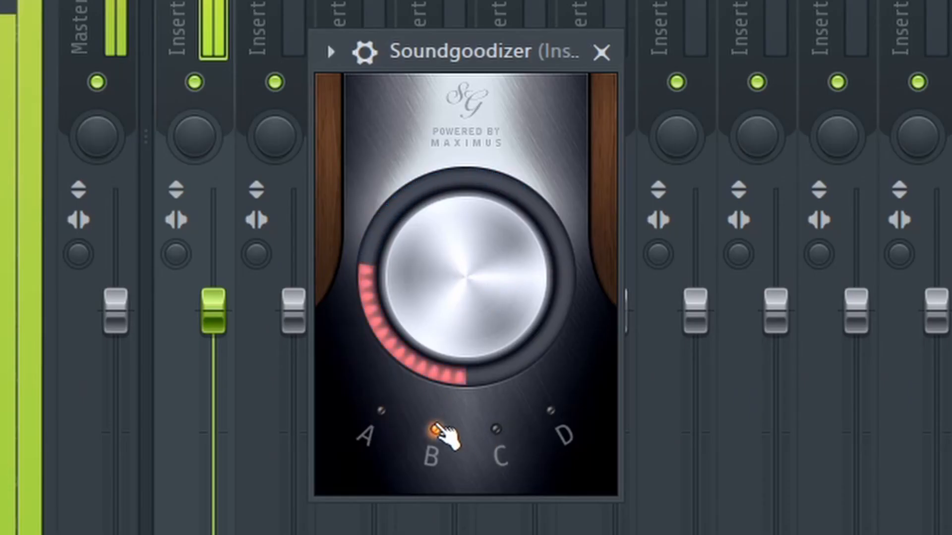
pyautogui.moveTo(518, 310); pyautogui.dragTo(518, 272)
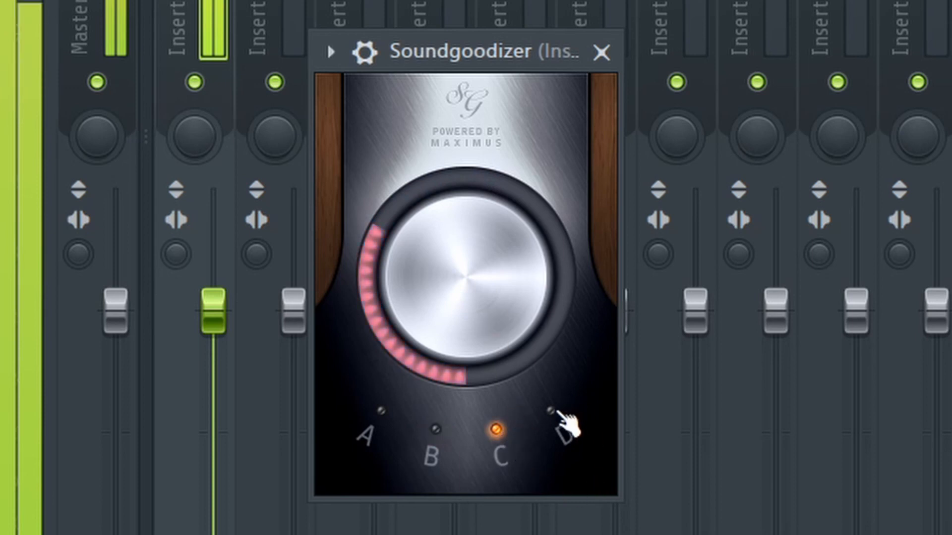
pyautogui.click(551, 411)
pyautogui.click(435, 429)
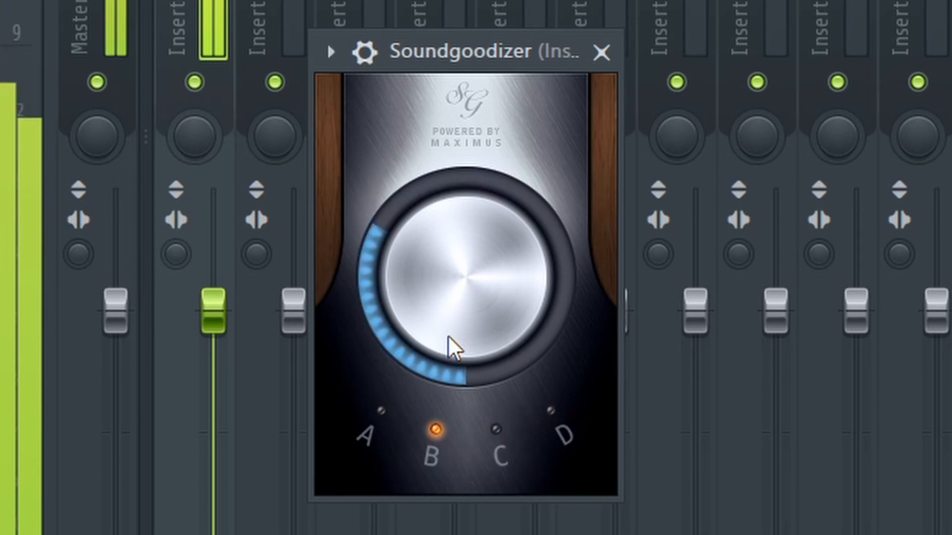
pyautogui.moveTo(452, 350); pyautogui.dragTo(452, 337)
pyautogui.moveTo(408, 235); pyautogui.dragTo(408, 252)
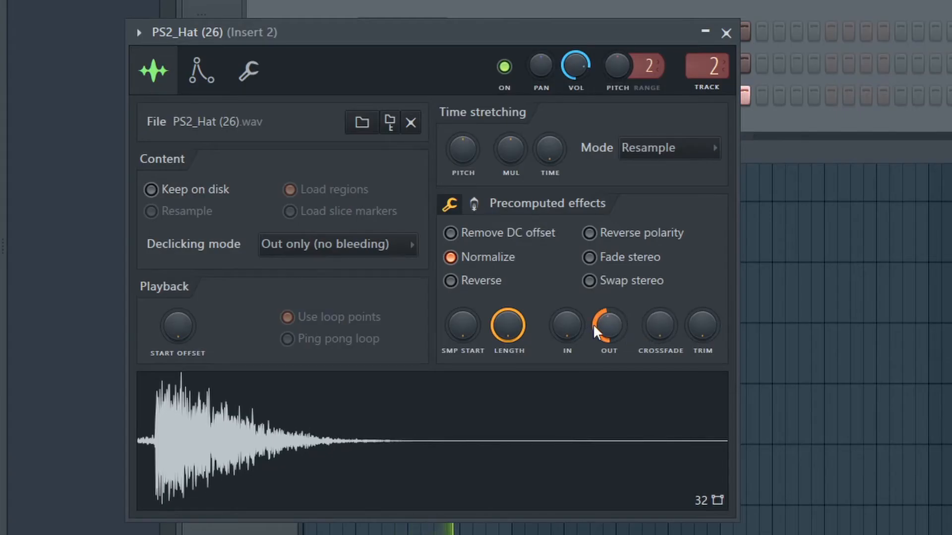
# - Adjust the fade-out of the PS2_Hat (26) sample and trim it in Edison to the range 001:01:001 to 001:01:031
pyautogui.moveTo(615, 322); pyautogui.dragTo(614, 307)
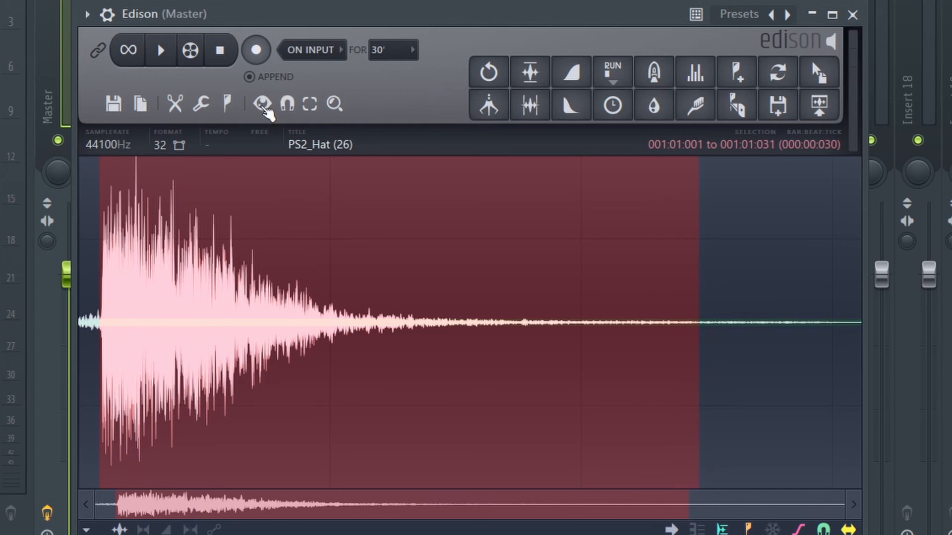
pyautogui.click(174, 106)
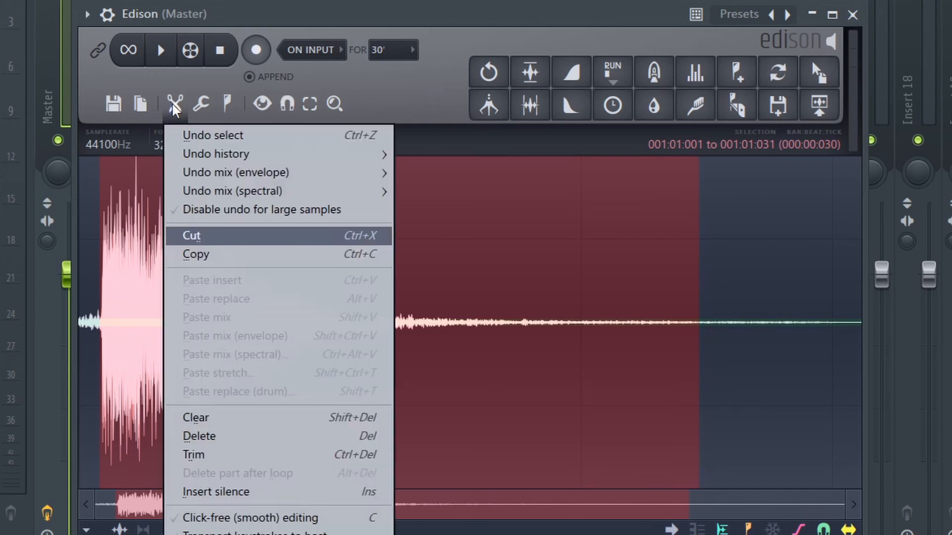
pyautogui.click(242, 455)
# - Clear the partial selection in Edison and load the whole trimmed hat onto the PS2_Hat (26) channel
pyautogui.moveTo(541, 277); pyautogui.dragTo(617, 284)
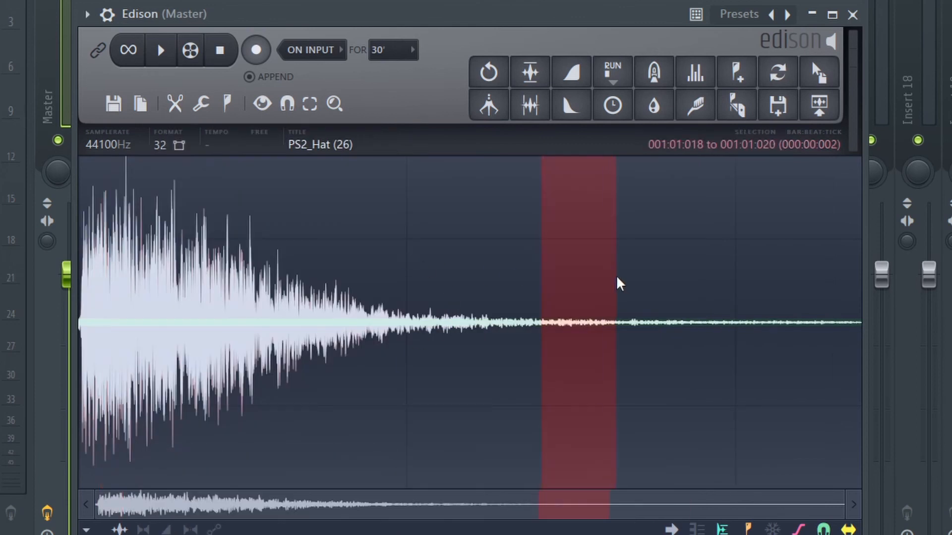
pyautogui.click(622, 299)
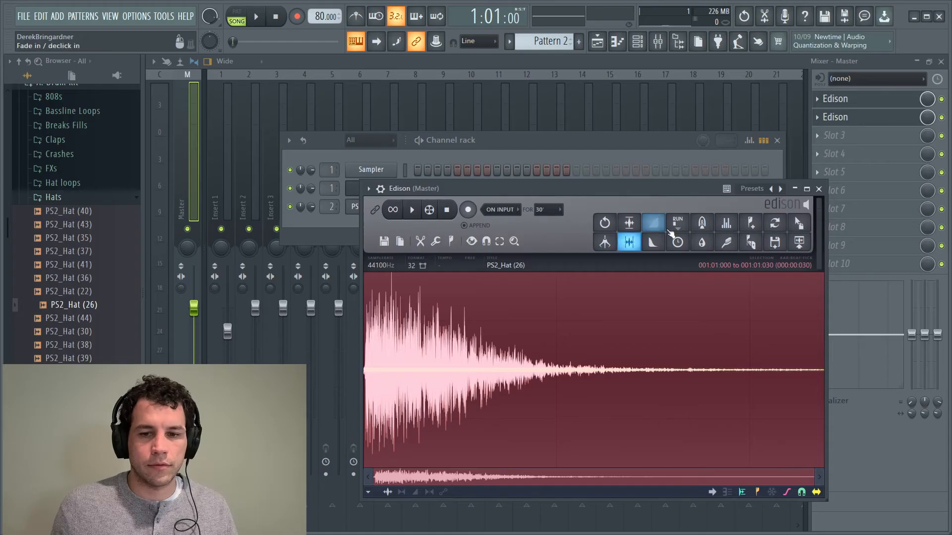
pyautogui.moveTo(819, 72); pyautogui.dragTo(156, 57)
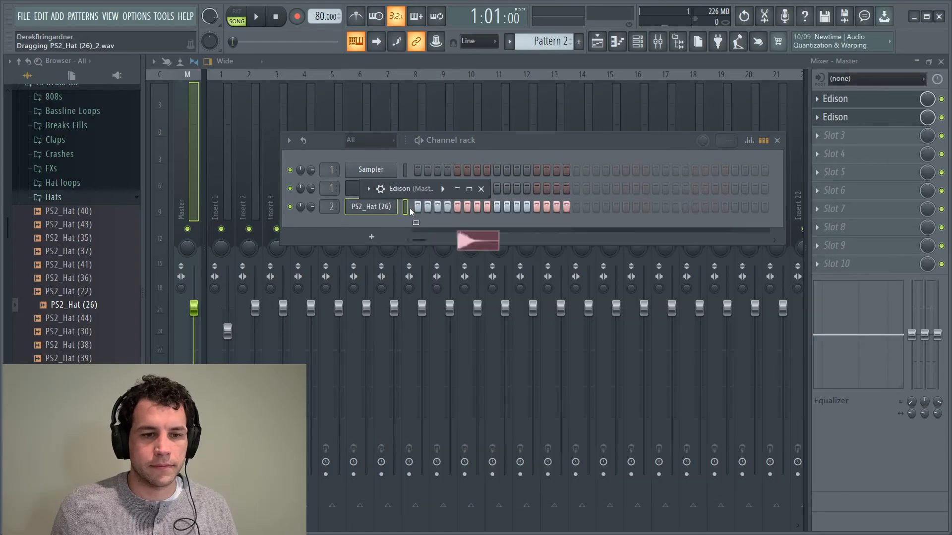
pyautogui.moveTo(411, 212); pyautogui.dragTo(410, 212)
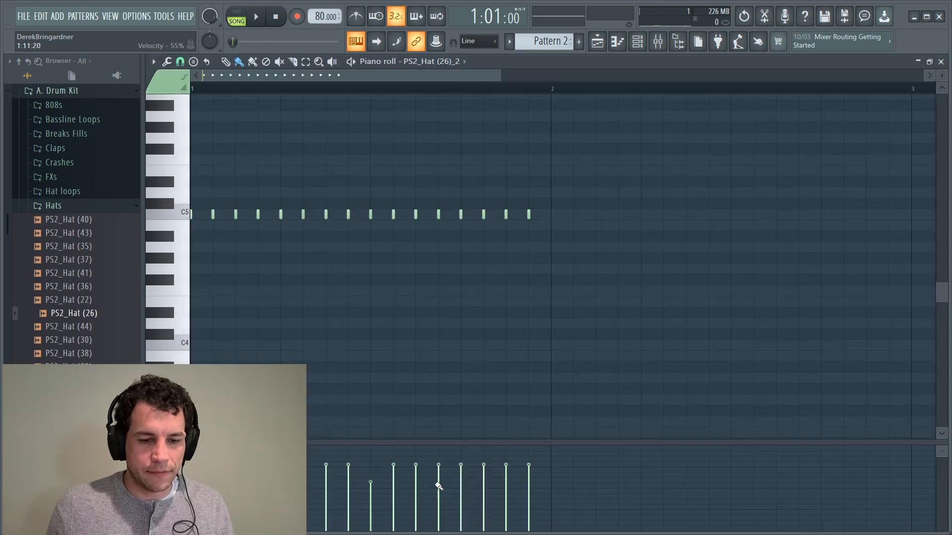
# - Lower the velocities of the twelfth and fifteenth hat notes in bar 1 to about 55%
pyautogui.click(438, 484)
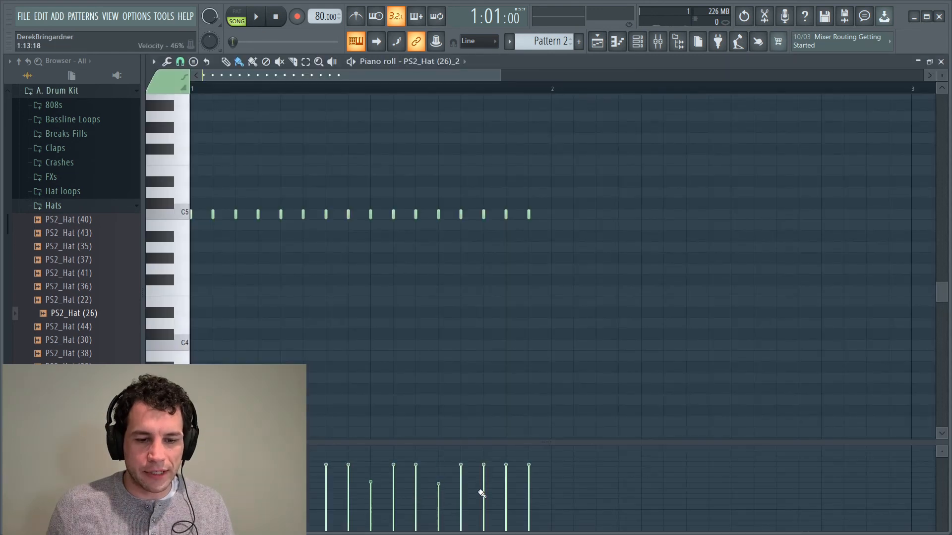
pyautogui.click(506, 484)
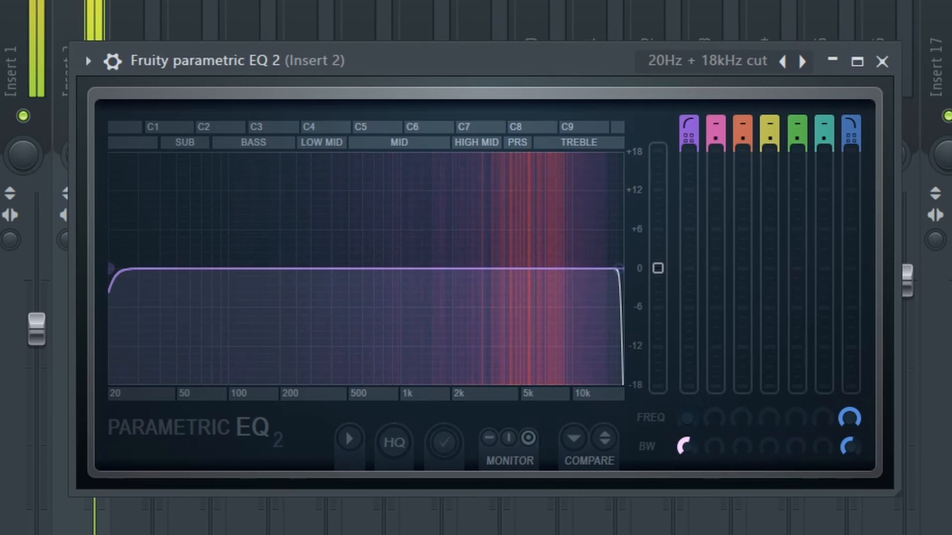
# - Raise the low-cut frequency of Fruity parametric EQ 2 on Insert 2 to about 280 Hz and adjust the high-cut bandwidth
pyautogui.scroll(10, 683, 419)
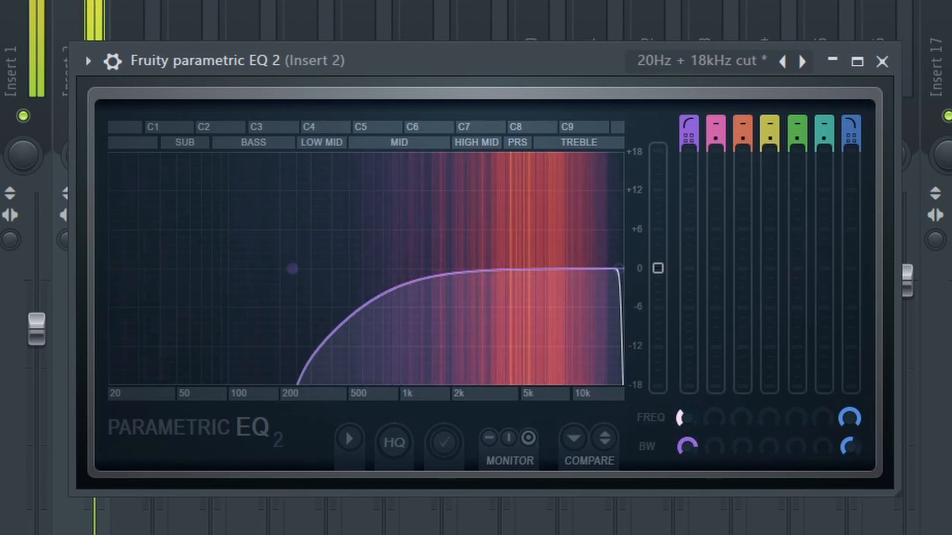
pyautogui.moveTo(694, 422); pyautogui.dragTo(694, 417)
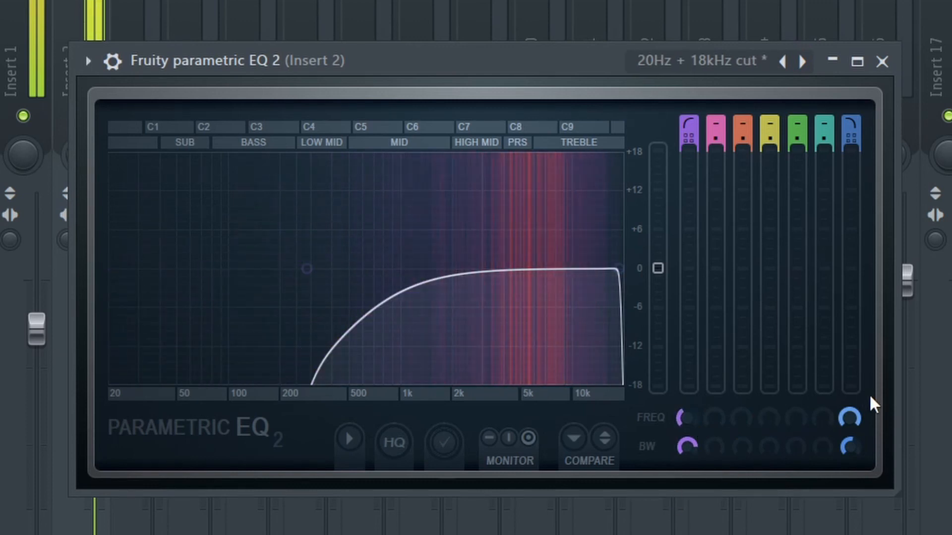
pyautogui.moveTo(849, 447); pyautogui.dragTo(849, 434)
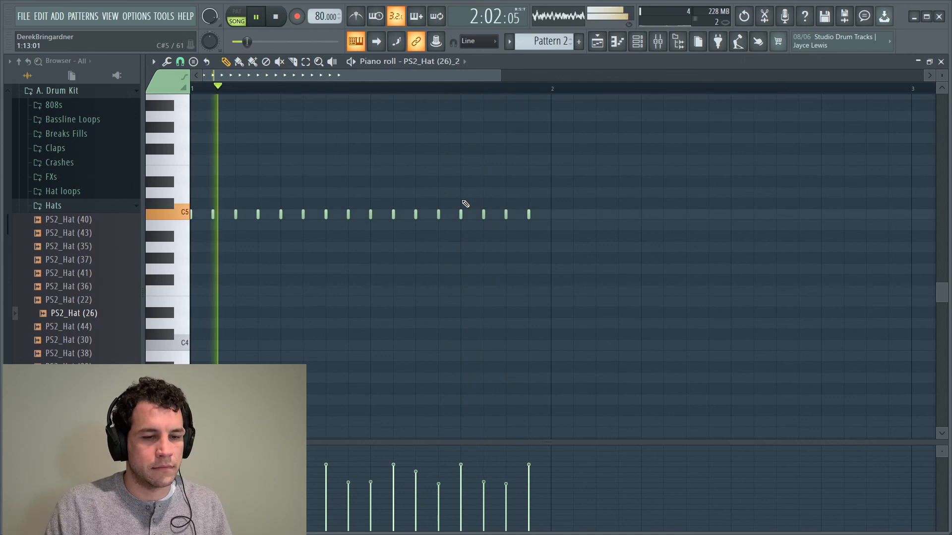
# - Select all the hat notes in Pattern 2 and adjust the volume envelope's attack on the PS2_Hat (26)_2 channel
pyautogui.hotkey('ctrl', 'a')
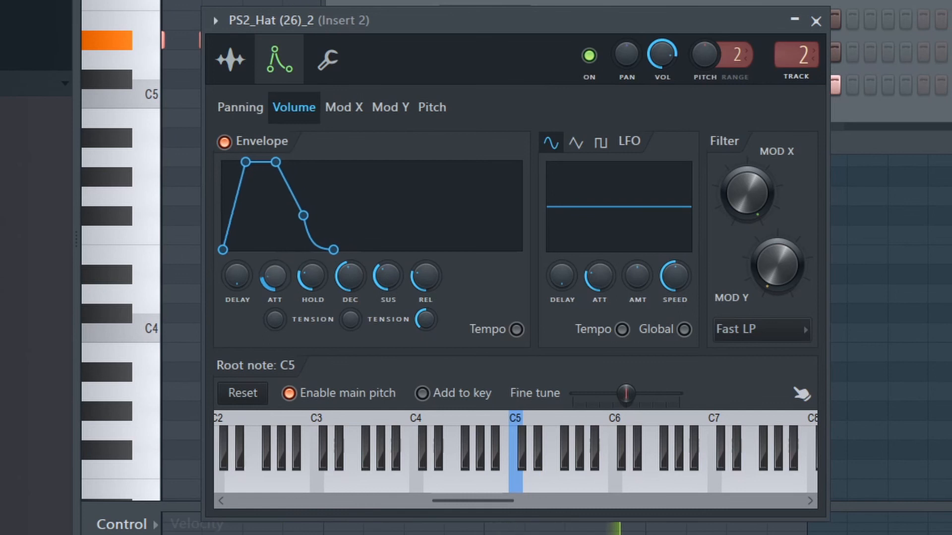
pyautogui.moveTo(274, 276); pyautogui.dragTo(275, 284)
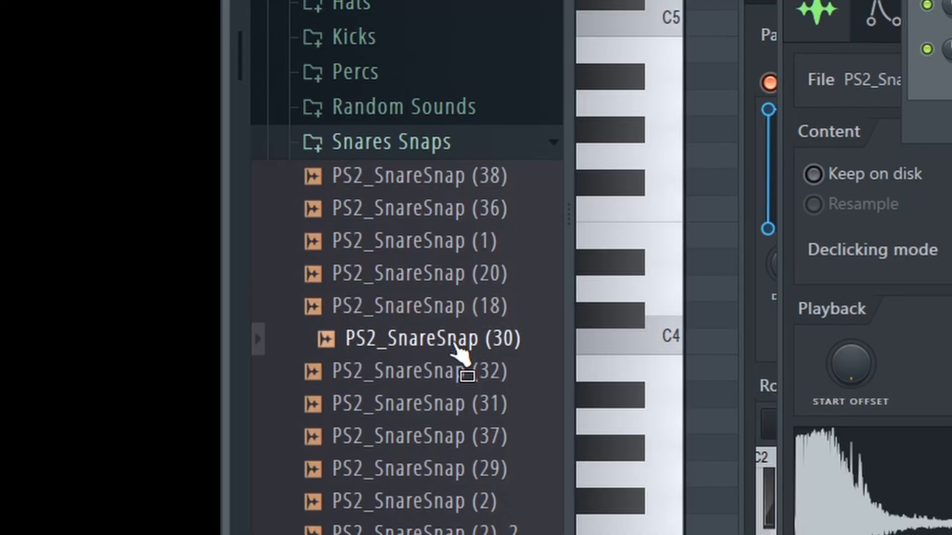
# - Audition samples in the Snares Snaps folder and choose PS2_SnareSnap (37) for the snare channel
pyautogui.scroll(-2, 468, 307)
pyautogui.click(457, 211)
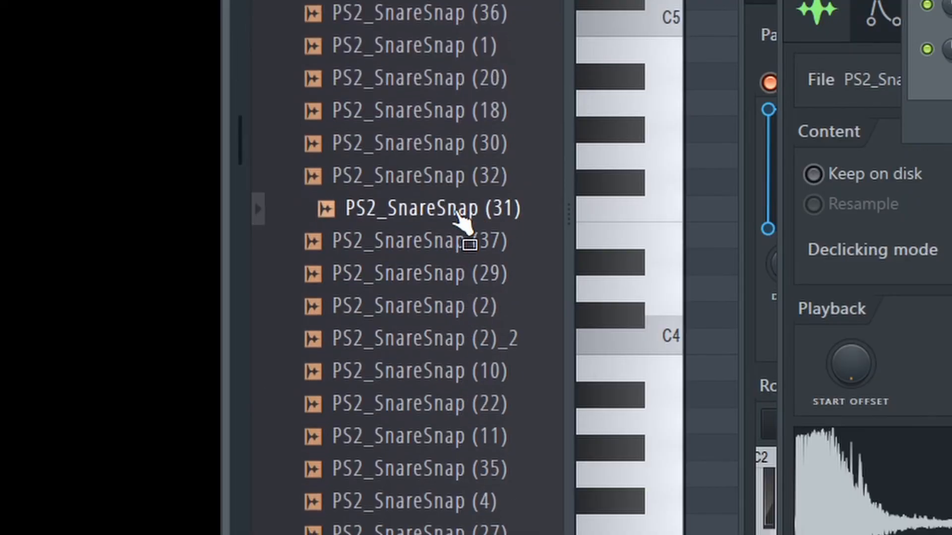
pyautogui.click(448, 241)
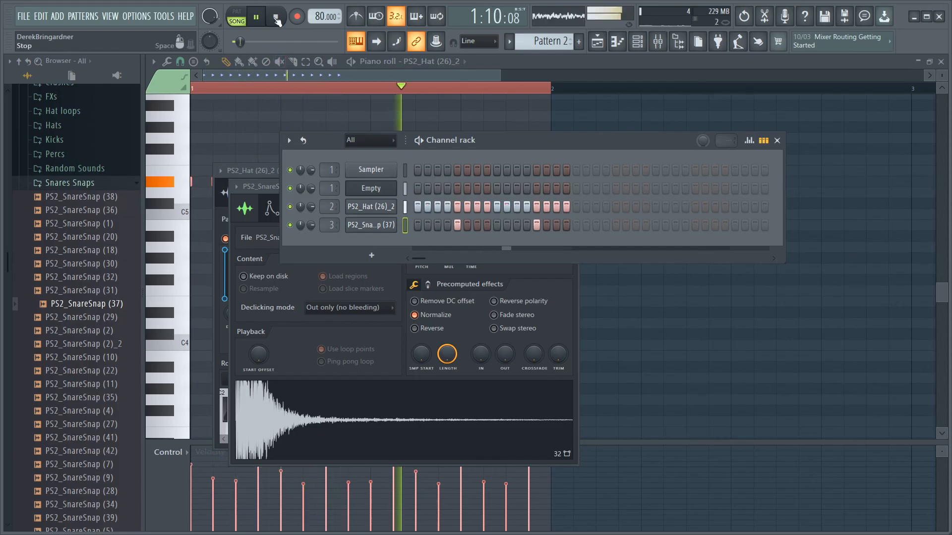
# - Lower Insert 1's volume to 67% and adjust the fade-out of the PS2_SnareSnap (9) sample on Insert 3
pyautogui.click(657, 41)
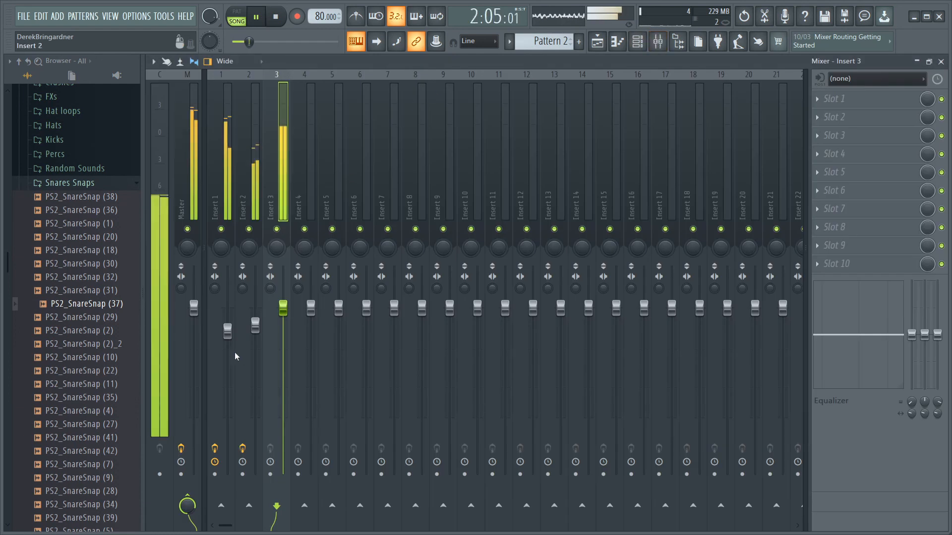
pyautogui.moveTo(229, 342); pyautogui.dragTo(229, 359)
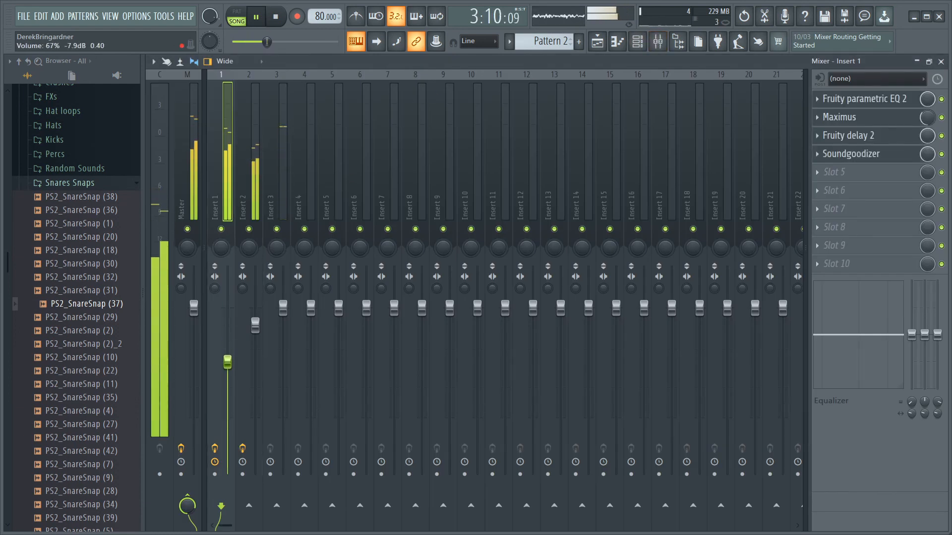
pyautogui.click(283, 310)
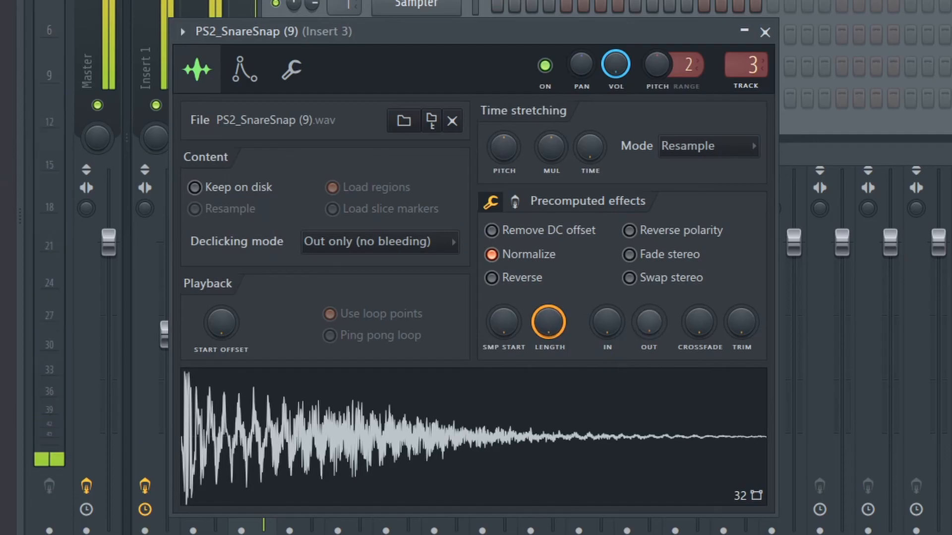
pyautogui.moveTo(649, 329)
pyautogui.mouseDown()
pyautogui.moveTo(632, 314)
pyautogui.moveTo(653, 315)
pyautogui.mouseUp()
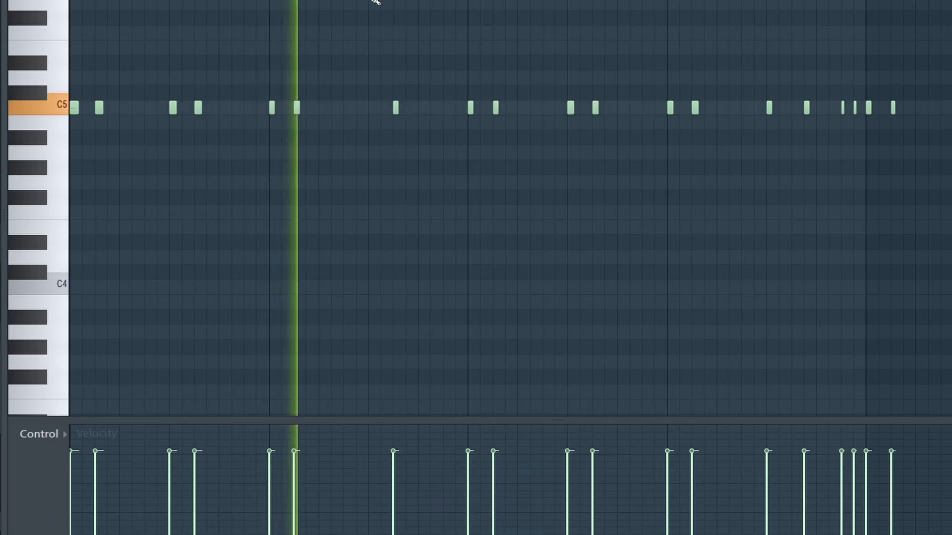
# - Try extra C5 notes in the kick pattern and keep one placed a grid step before the middle pair of notes
pyautogui.click(409, 108)
pyautogui.rightClick(409, 108)
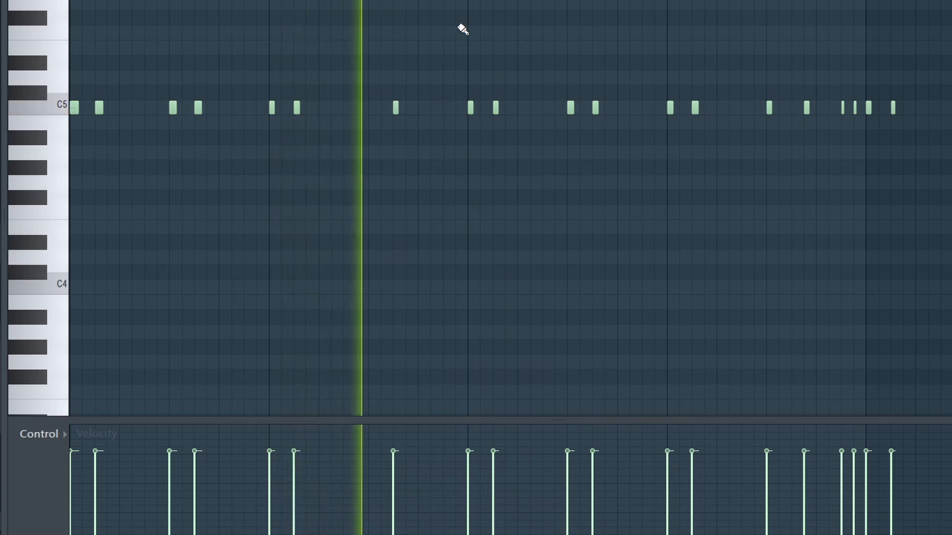
pyautogui.click(458, 108)
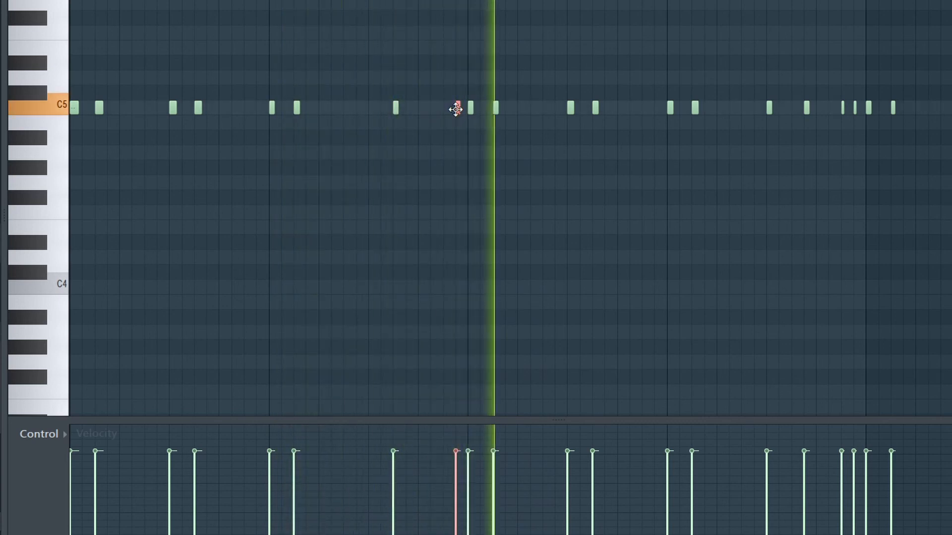
pyautogui.scroll(-4, 511, 208)
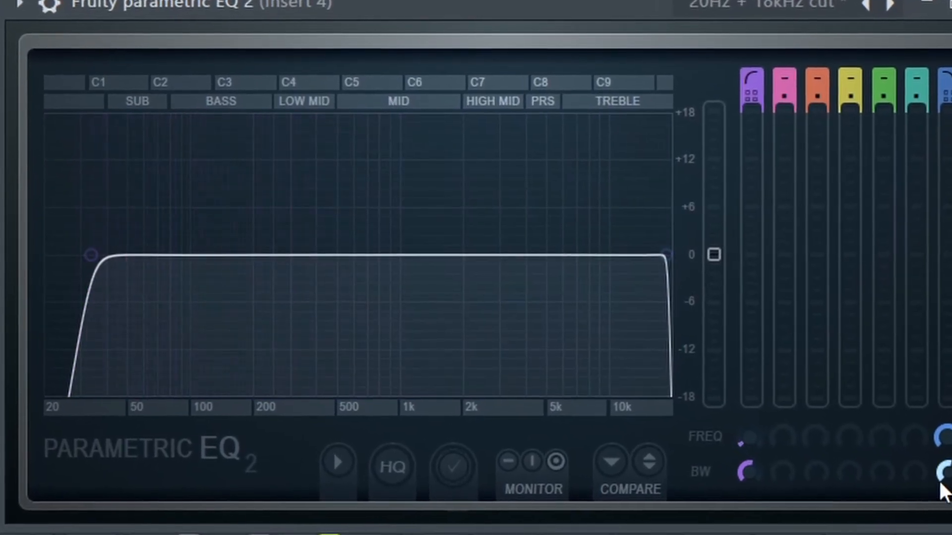
# - Adjust the high-cut bandwidth of Fruity parametric EQ 2 on Insert 4 and balance Insert 4's volume against the other drums
pyautogui.moveTo(941, 480); pyautogui.dragTo(943, 459)
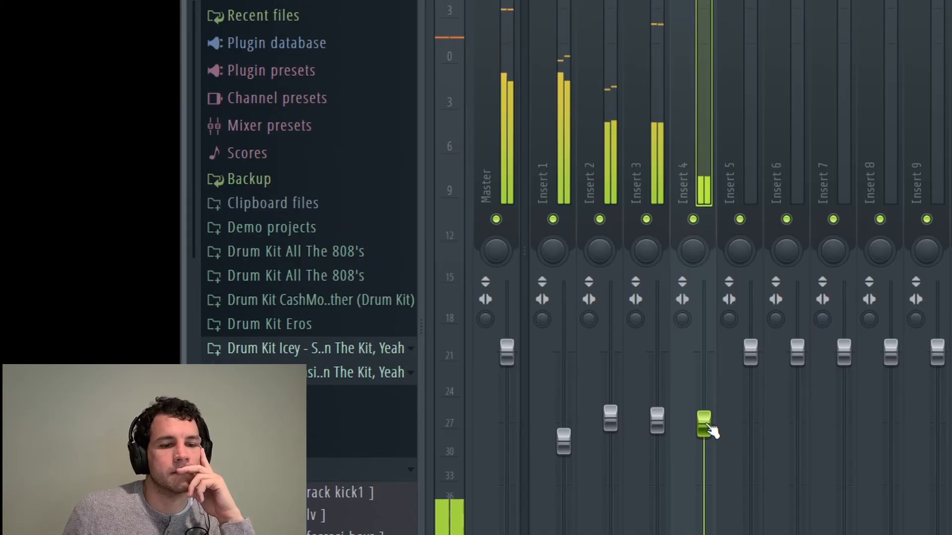
pyautogui.moveTo(710, 430); pyautogui.dragTo(704, 477)
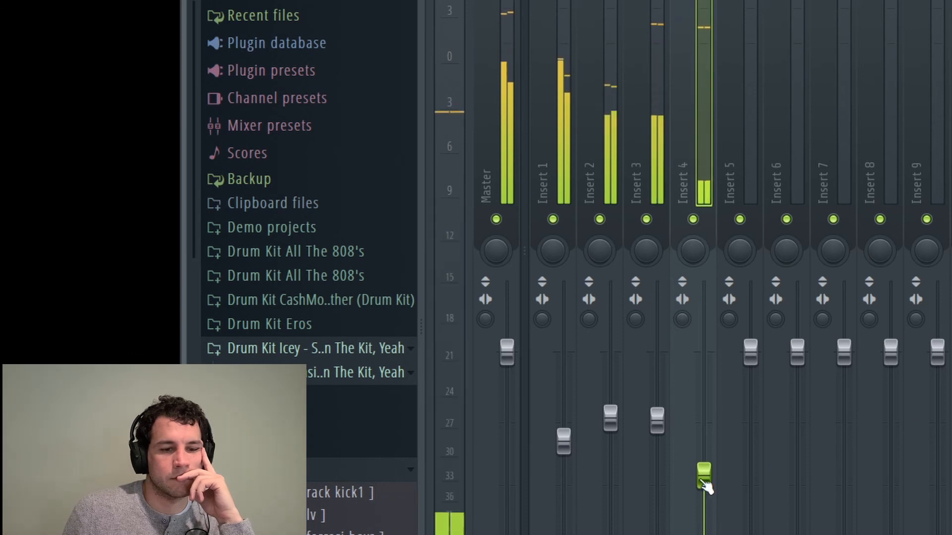
pyautogui.moveTo(705, 487); pyautogui.dragTo(705, 441)
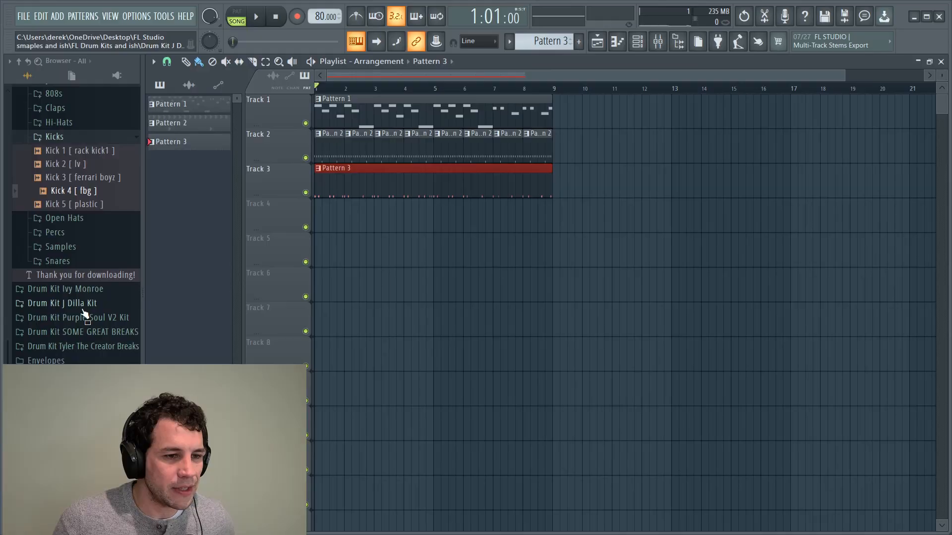
# - Browse the drum kits for percussion and lower the volume of the timbo shaker on Insert 6
pyautogui.scroll(4, 89, 309)
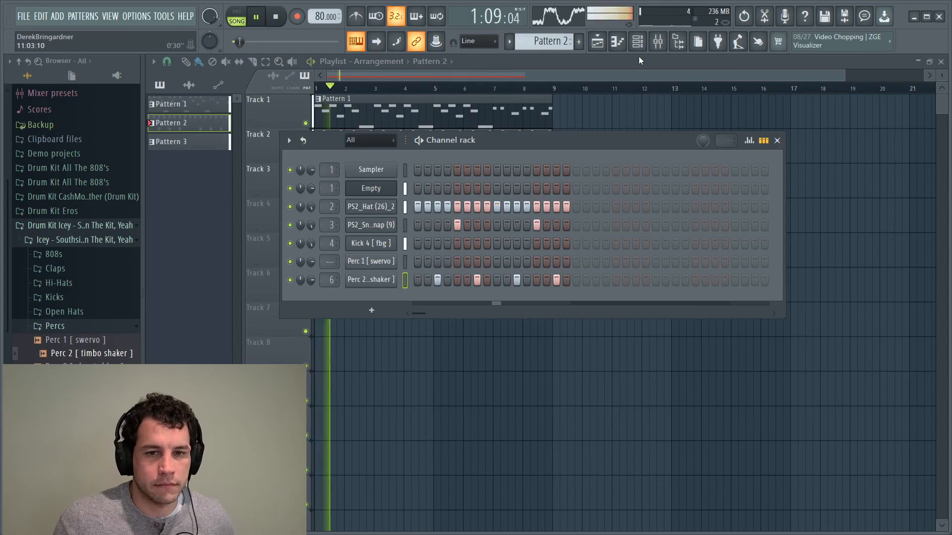
pyautogui.click(657, 42)
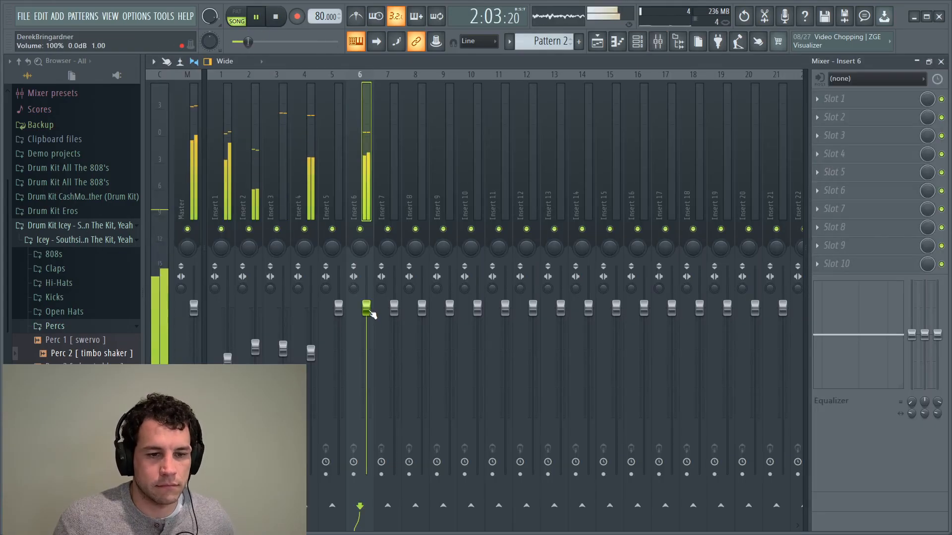
pyautogui.moveTo(366, 308); pyautogui.dragTo(367, 340)
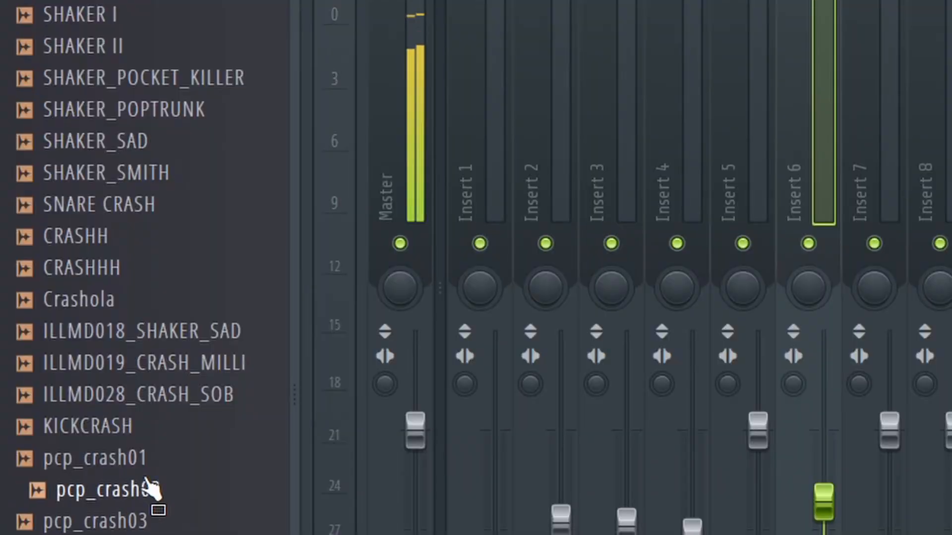
# - Audition ILLMD018_SHAKER_SAD and use it to replace the Perc 2 [ timbo shaker ] sample in the Channel rack
pyautogui.moveTo(149, 484); pyautogui.dragTo(166, 331)
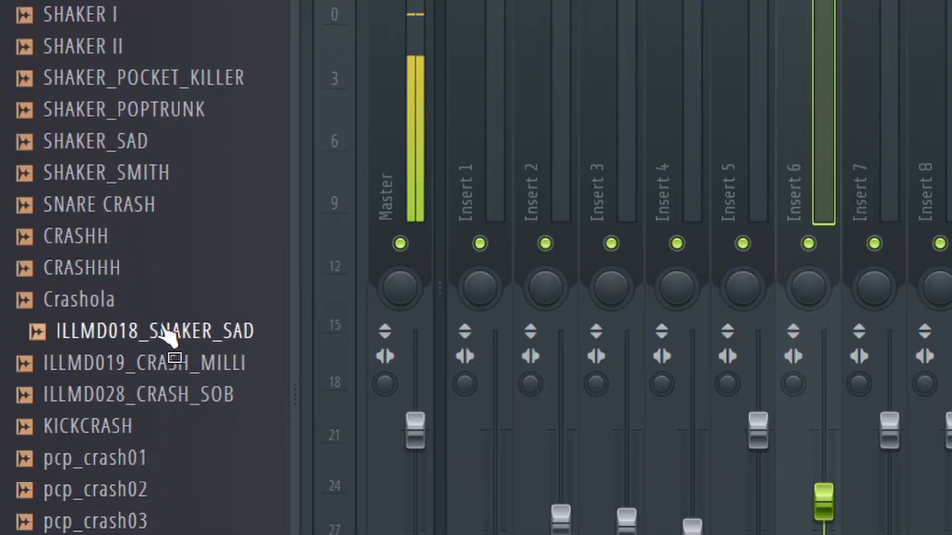
pyautogui.press('F6')
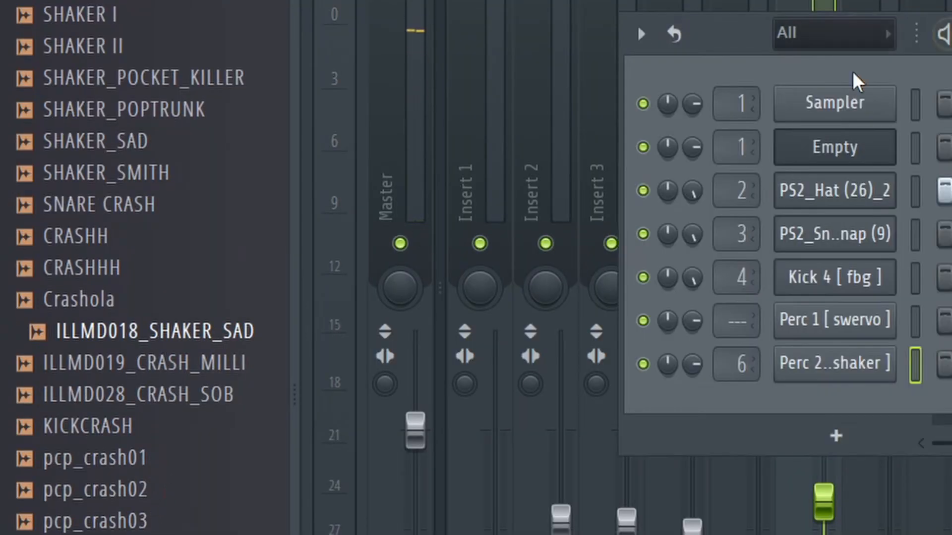
pyautogui.moveTo(186, 331); pyautogui.dragTo(834, 363)
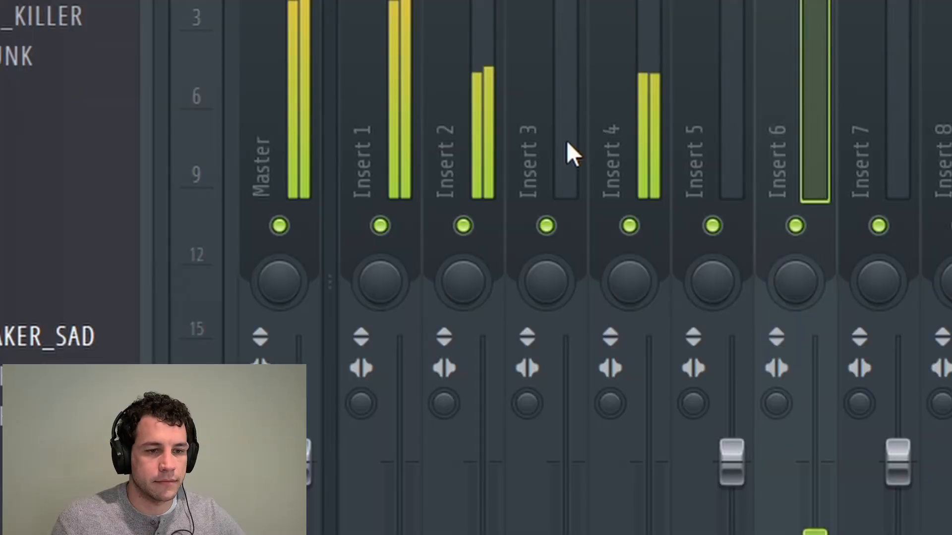
# - Pan Insert 2 slightly to the left and Insert 6 slightly to the right in the mixer
pyautogui.click(471, 293)
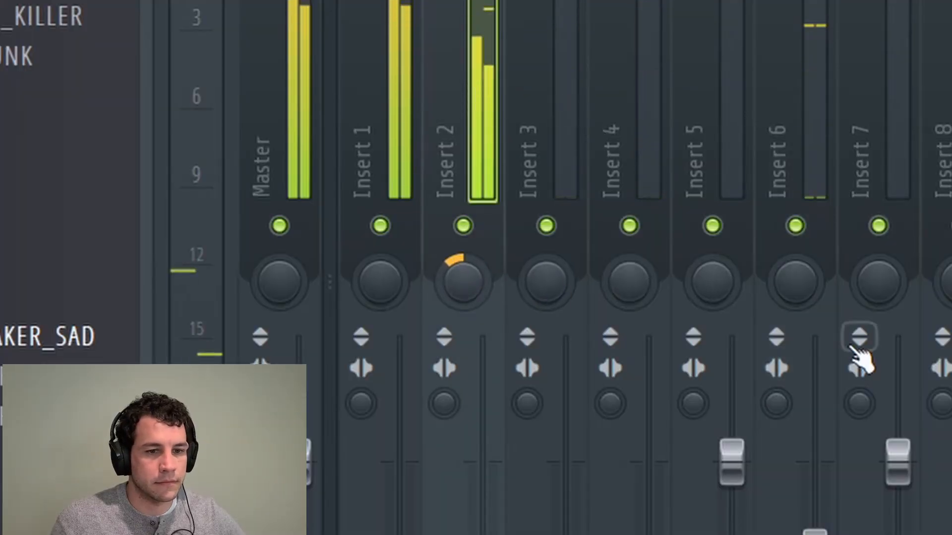
pyautogui.moveTo(807, 290); pyautogui.dragTo(806, 278)
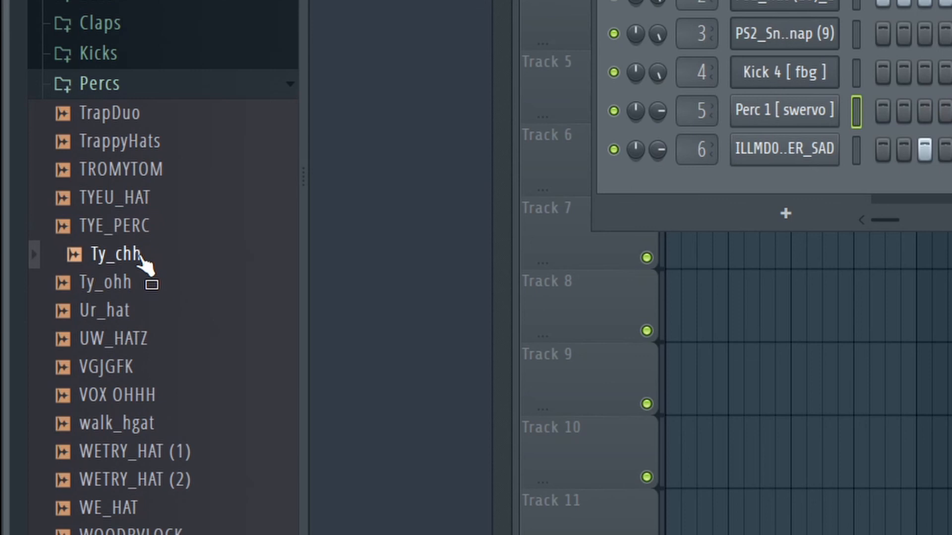
# - Add the Ty_chh sample as a new channel and remove its hit on step 13
pyautogui.moveTo(692, 272); pyautogui.dragTo(787, 188)
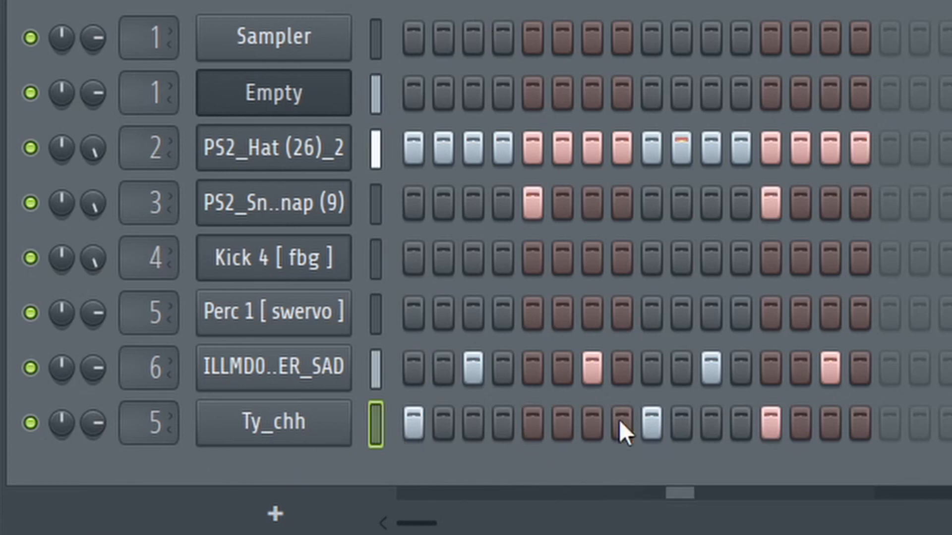
pyautogui.click(763, 431)
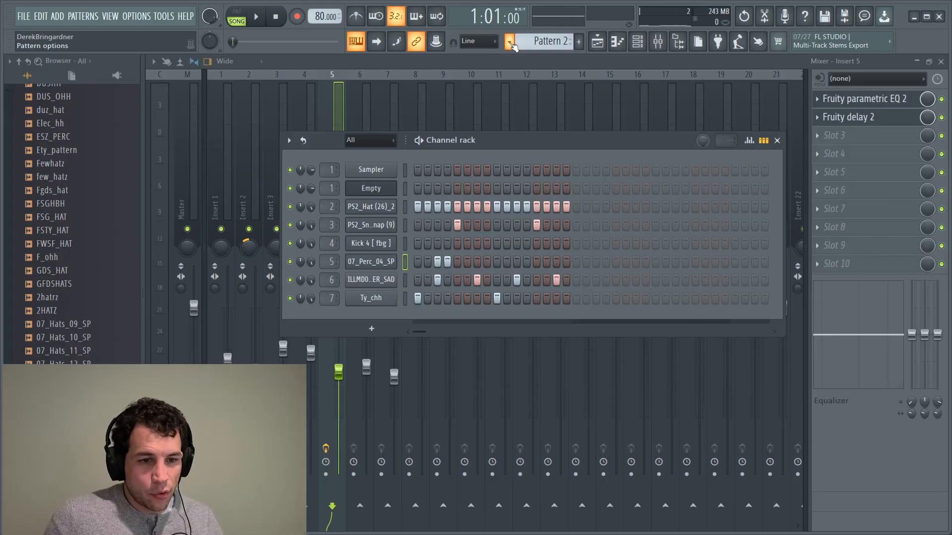
# - Apply the 20Hz + 18kHz cut preset to Fruity parametric EQ 2 on Insert 3 and raise its low-cut frequency
pyautogui.click(510, 43)
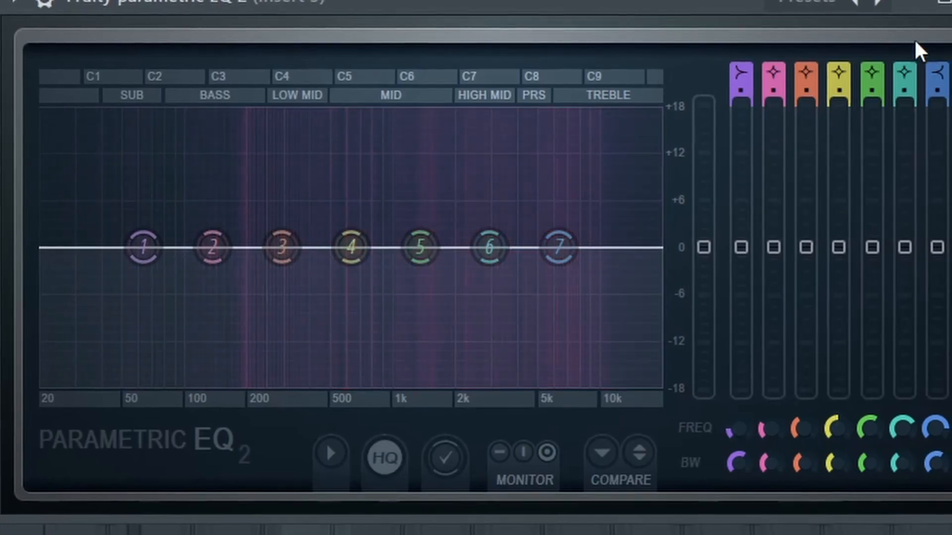
pyautogui.click(875, 5)
pyautogui.click(876, 5)
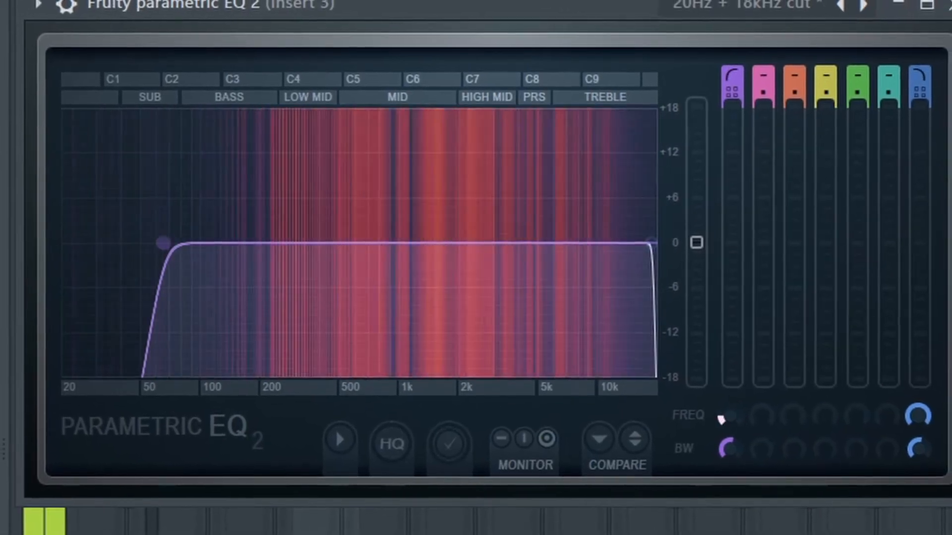
pyautogui.moveTo(728, 416); pyautogui.dragTo(728, 399)
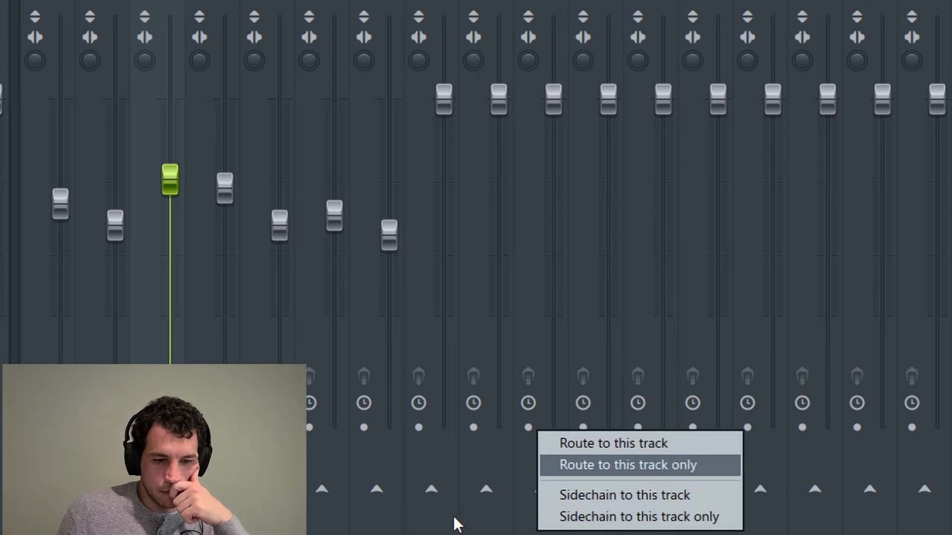
# - Route Insert 3 away from the Master, sending it only to Insert 10 and Insert 11
pyautogui.click(623, 468)
pyautogui.rightClick(595, 489)
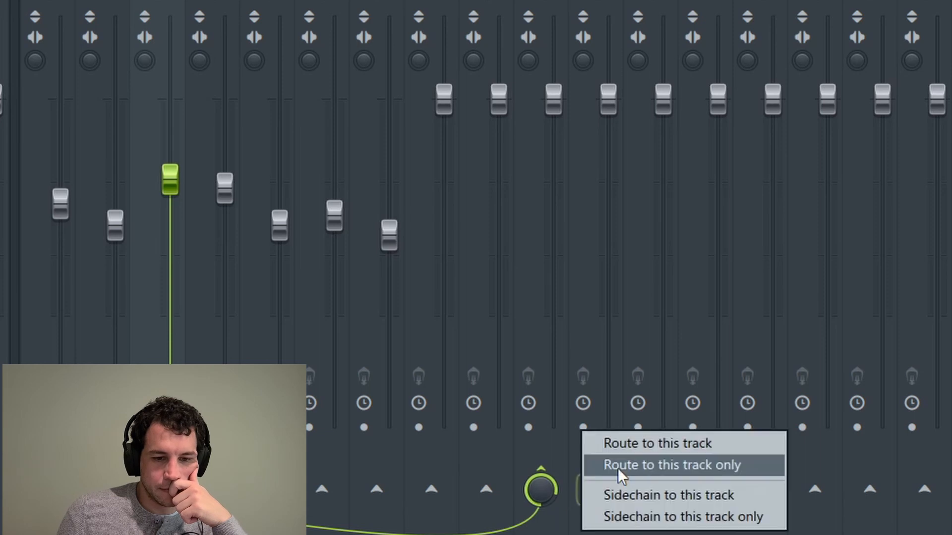
pyautogui.click(650, 436)
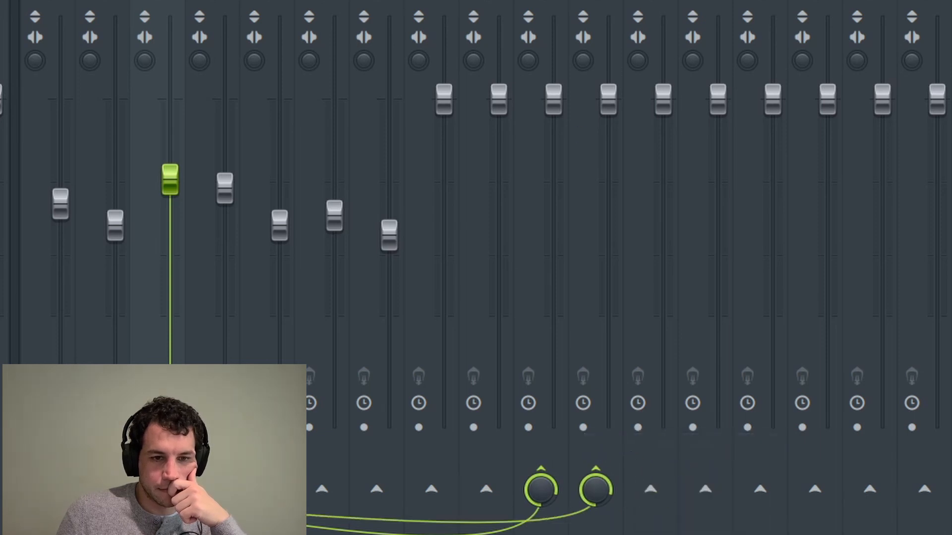
# - Route Insert 10 and Insert 11 each only to Insert 12
pyautogui.click(541, 4)
pyautogui.rightClick(668, 490)
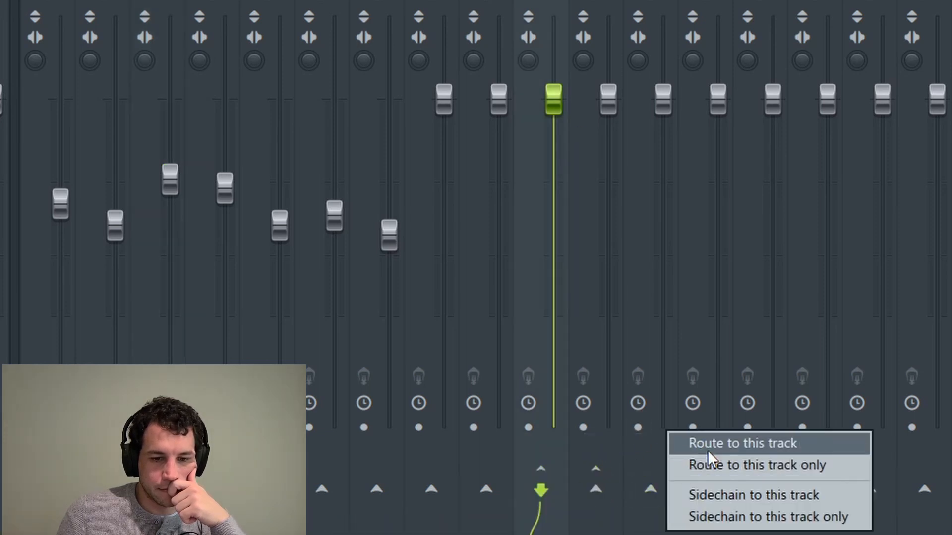
pyautogui.click(709, 468)
pyautogui.click(596, 4)
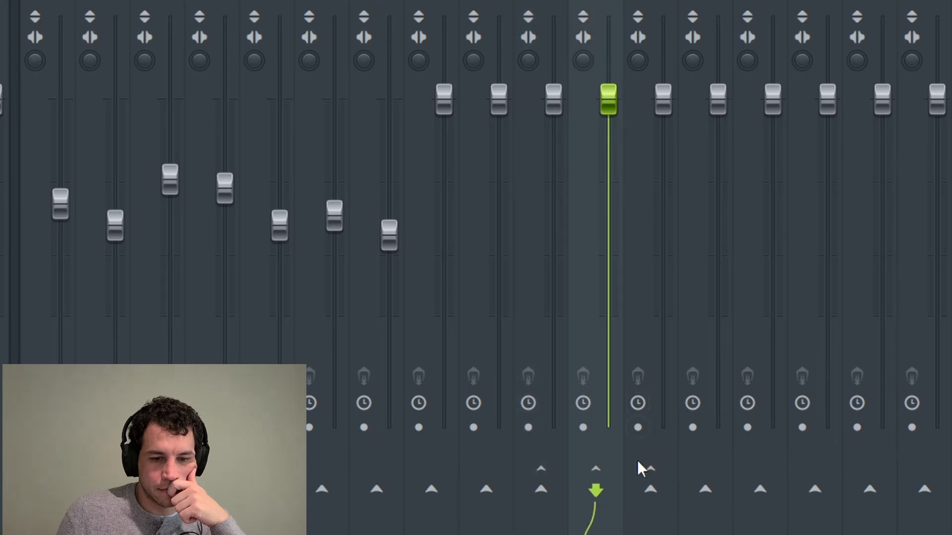
pyautogui.rightClick(649, 489)
pyautogui.click(708, 466)
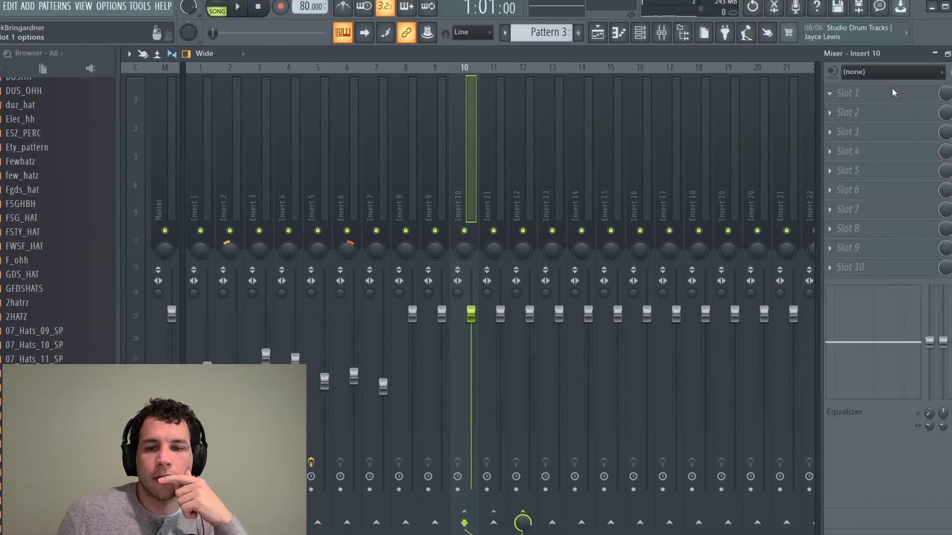
# - Add a Fruity Limiter to the first effect slot of both Insert 10 and Insert 11
pyautogui.click(891, 88)
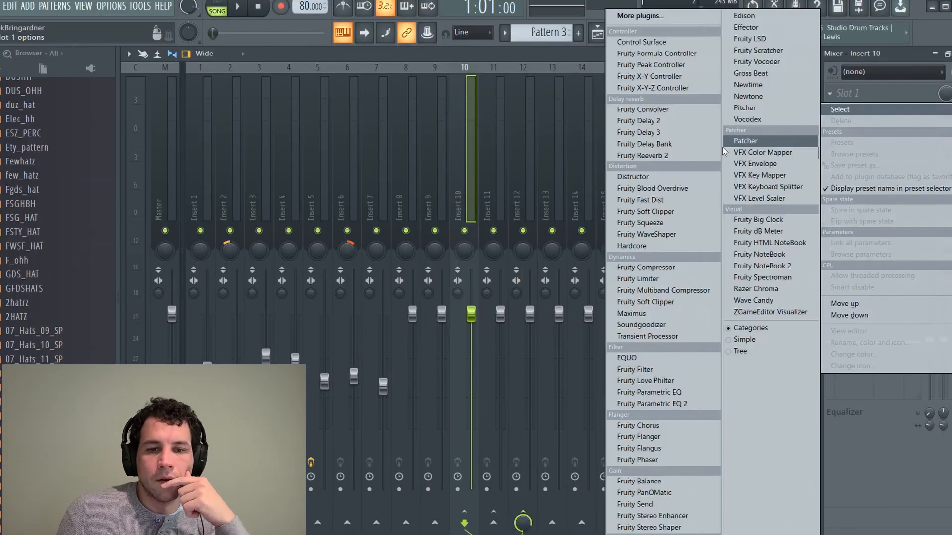
pyautogui.click(666, 280)
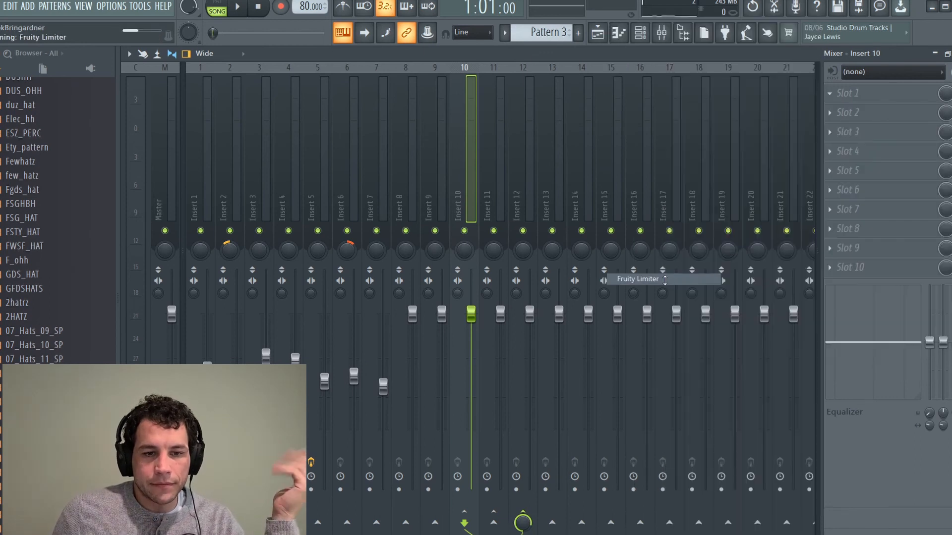
pyautogui.click(494, 103)
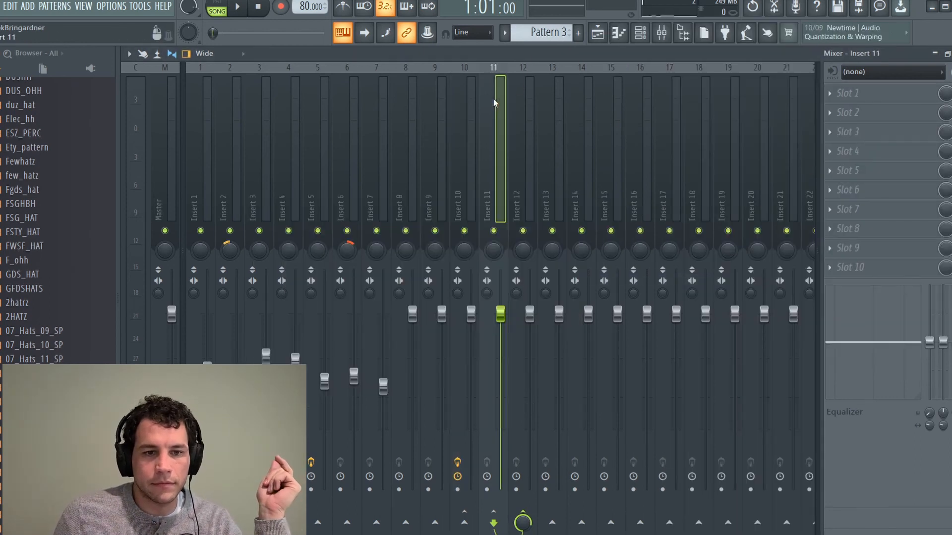
pyautogui.click(842, 101)
pyautogui.click(656, 280)
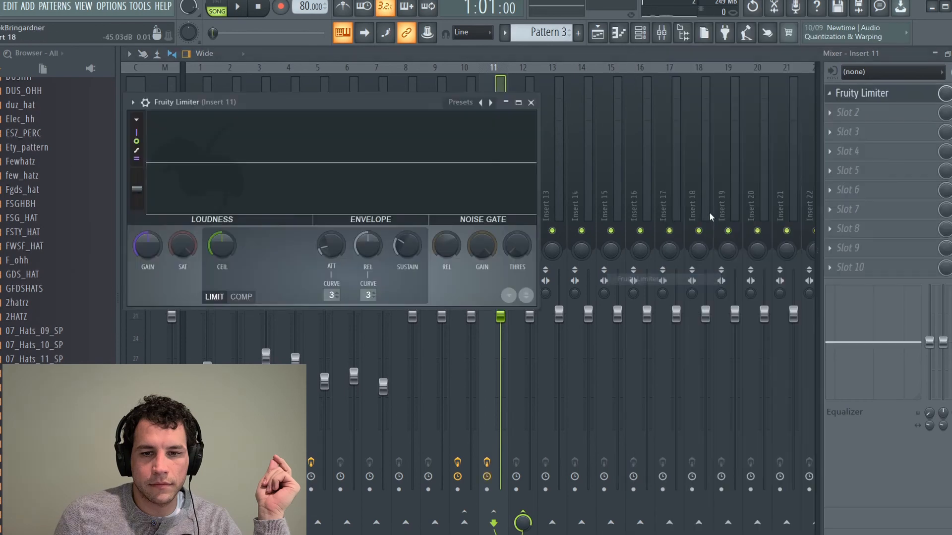
# - Switch Insert 11's Fruity Limiter to compressor mode, lower its threshold and raise its ratio for heavy compression
pyautogui.click(241, 296)
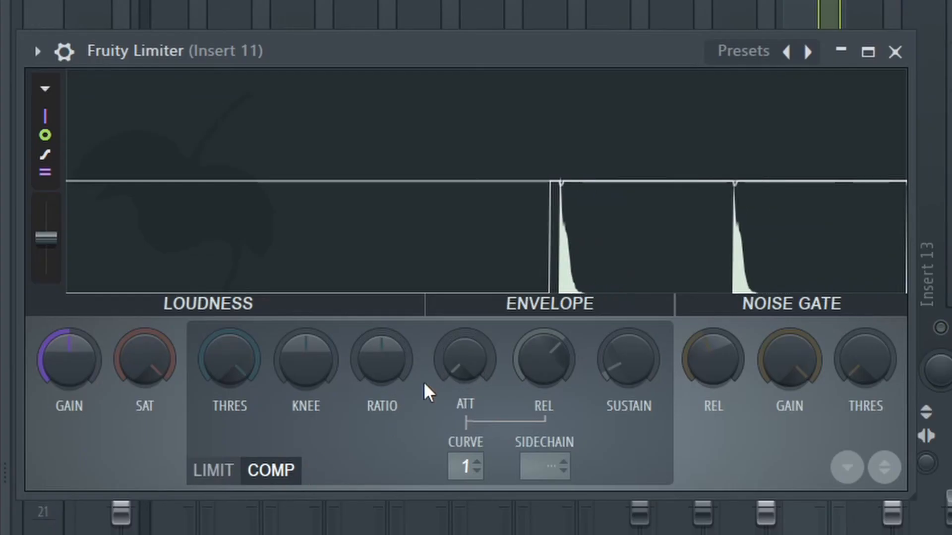
pyautogui.moveTo(224, 252); pyautogui.dragTo(224, 267)
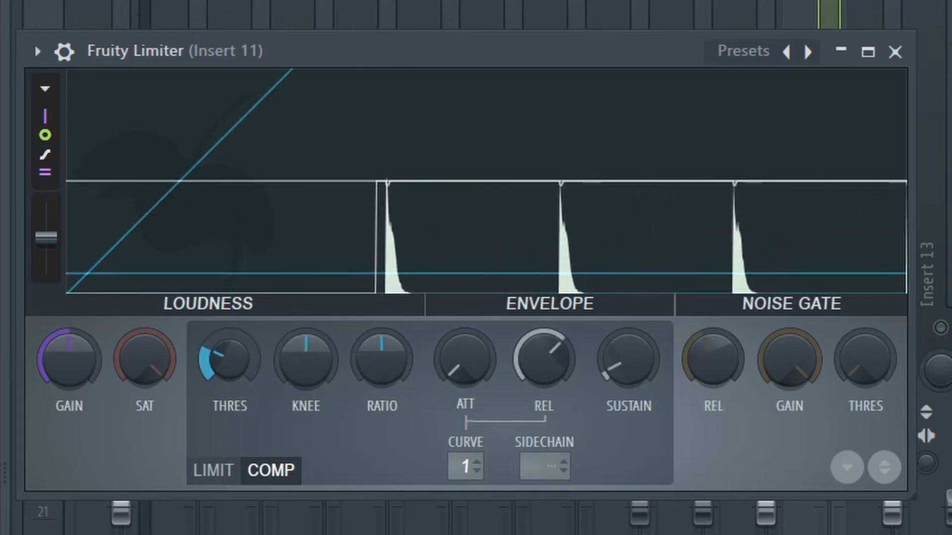
pyautogui.moveTo(230, 361); pyautogui.dragTo(233, 369)
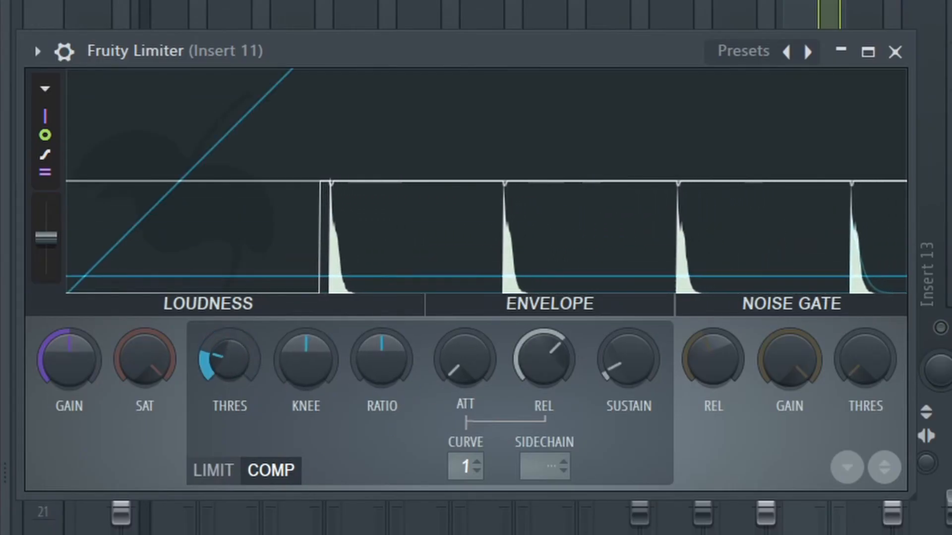
pyautogui.moveTo(382, 365); pyautogui.dragTo(382, 322)
pyautogui.click(895, 52)
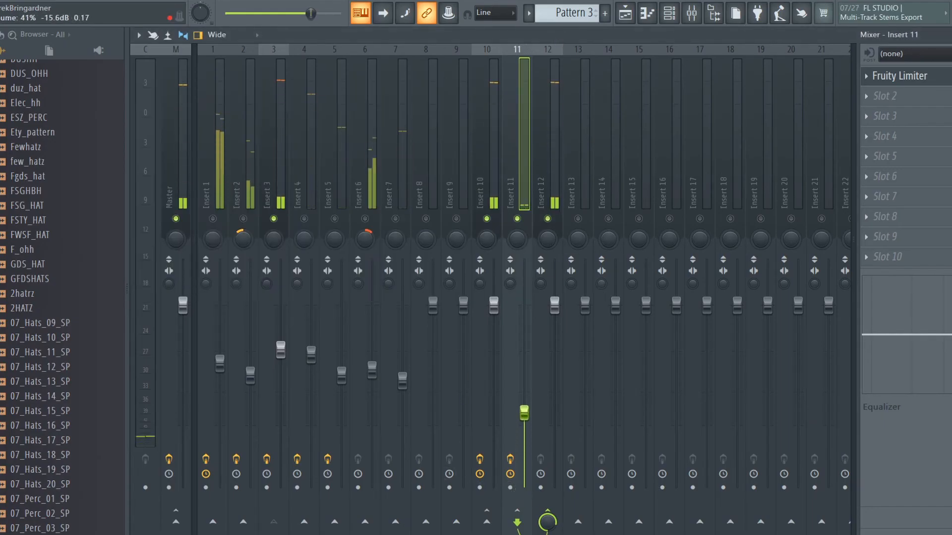
# - Balance the parallel snare by lowering Insert 10 to about -9.6 dB and raising Insert 11 and Insert 12 above their default levels
pyautogui.moveTo(524, 393); pyautogui.dragTo(524, 380)
pyautogui.moveTo(555, 306); pyautogui.dragTo(555, 338)
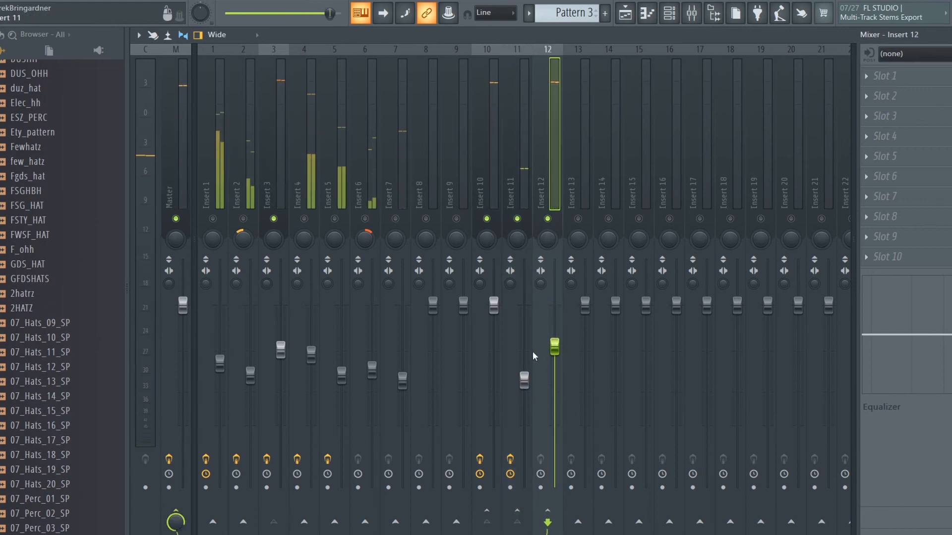
pyautogui.moveTo(524, 380); pyautogui.dragTo(494, 342)
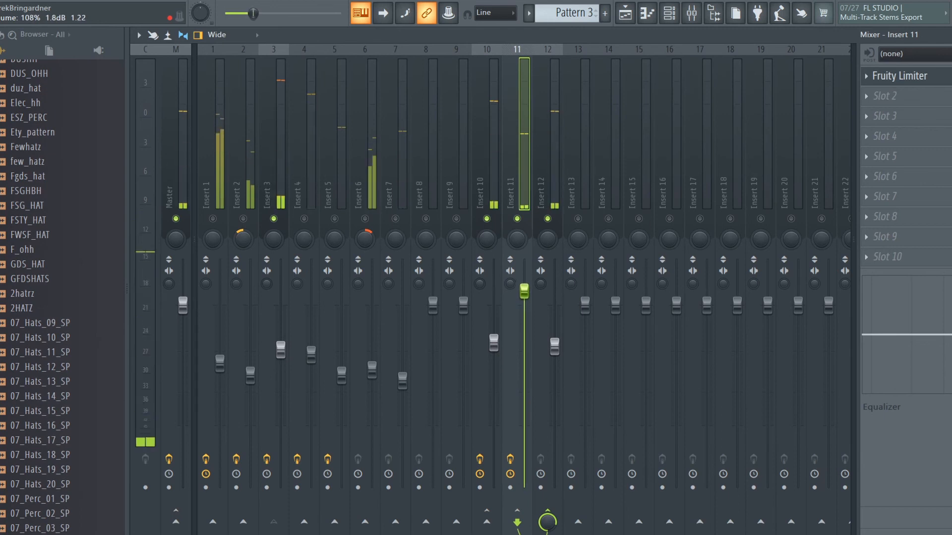
pyautogui.moveTo(493, 343); pyautogui.dragTo(493, 371)
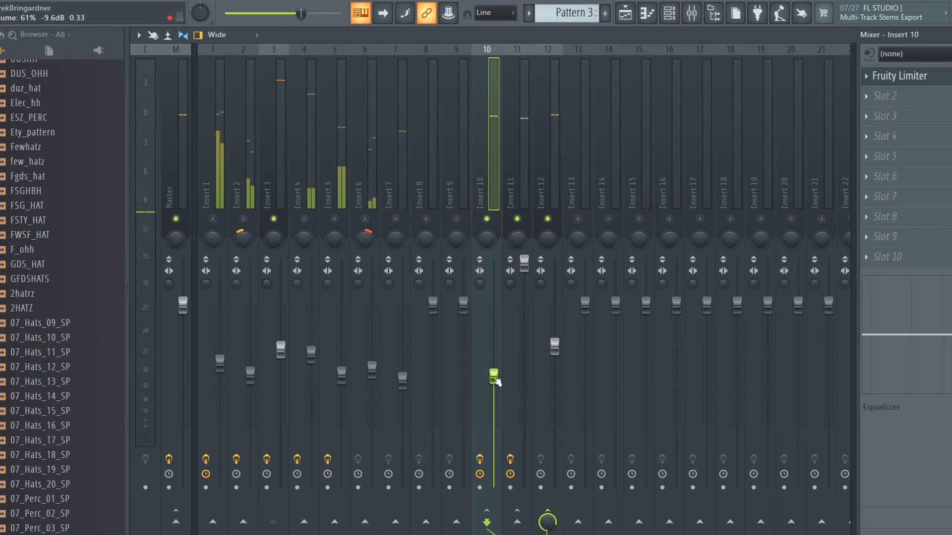
pyautogui.moveTo(555, 347); pyautogui.dragTo(554, 315)
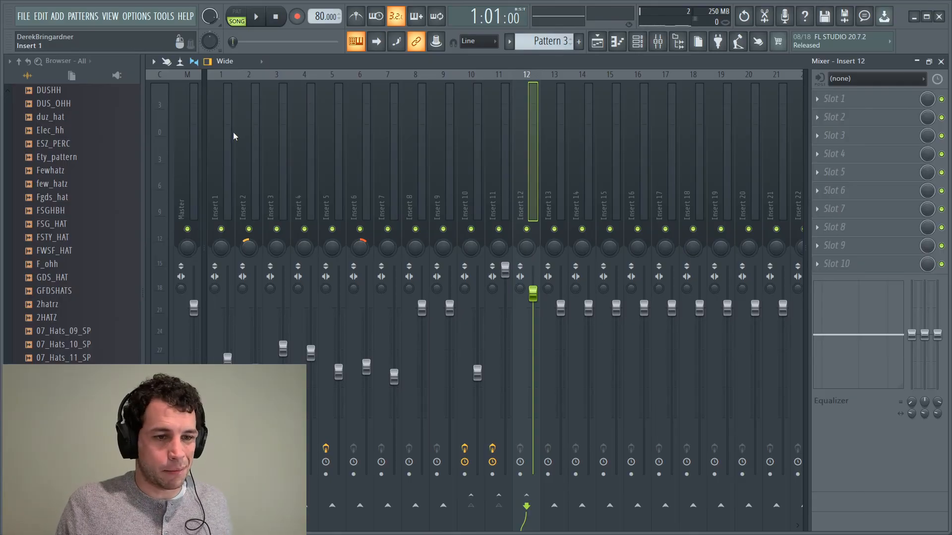
# - Detect the pitch regions of the sample in the Master's Edison and inspect the note labels at its beginning
pyautogui.click(220, 123)
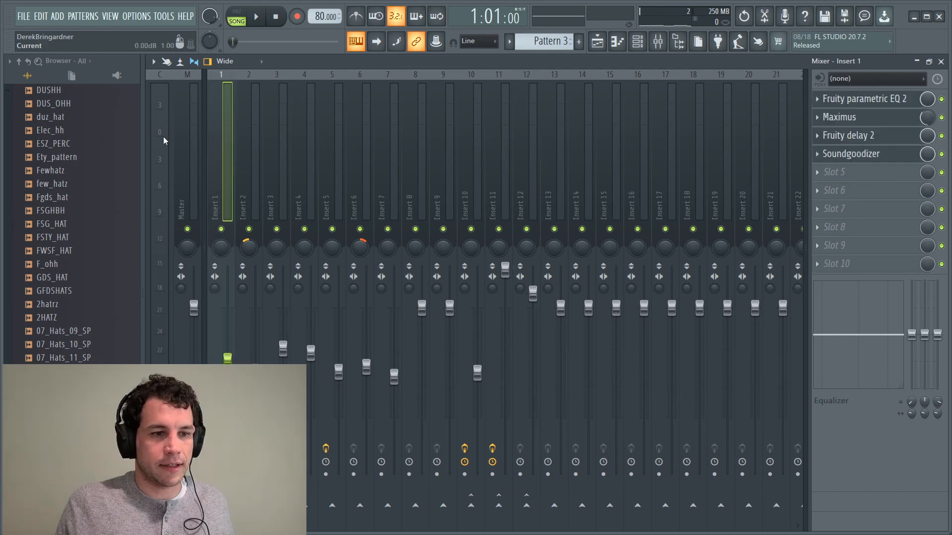
pyautogui.click(180, 138)
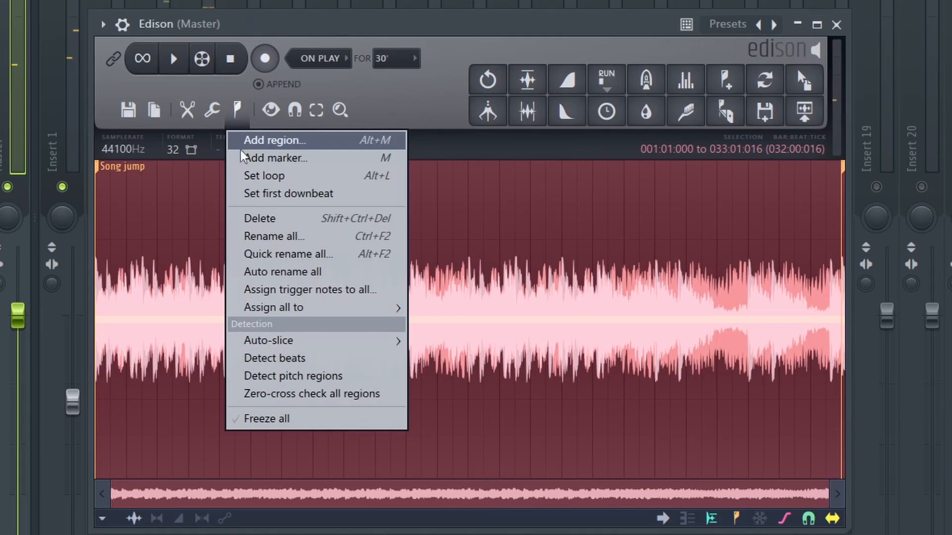
pyautogui.click(282, 378)
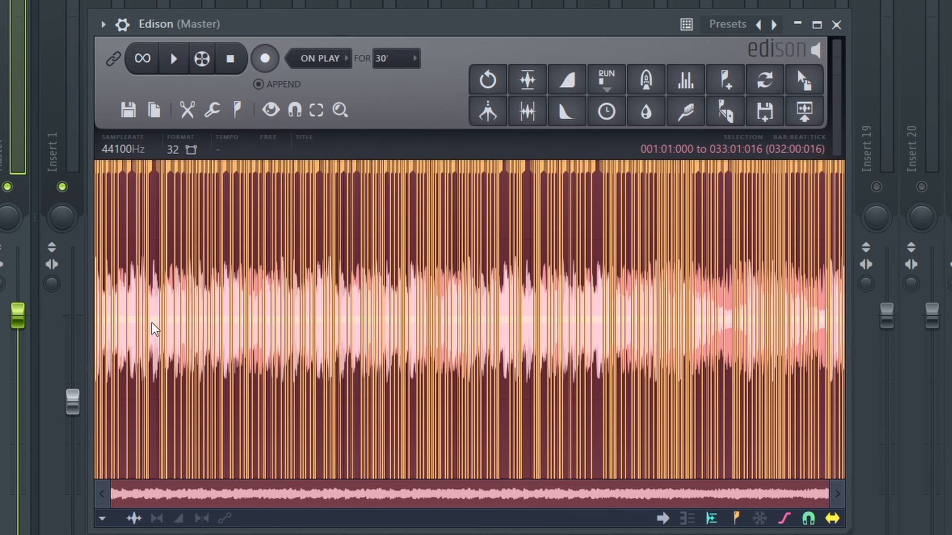
pyautogui.scroll(5, 119, 359)
pyautogui.moveTo(223, 497); pyautogui.dragTo(208, 496)
pyautogui.scroll(5, 133, 363)
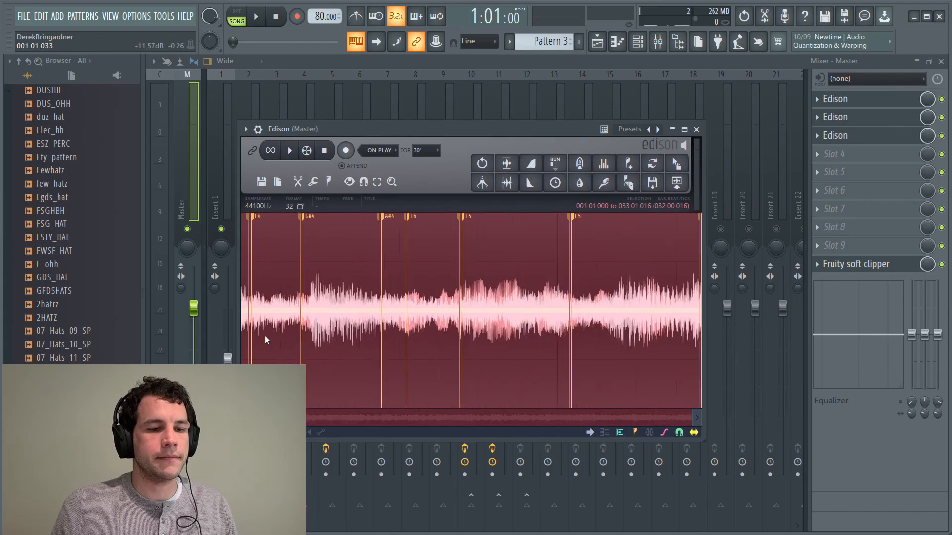
pyautogui.scroll(3, 265, 340)
pyautogui.moveTo(259, 417); pyautogui.dragTo(246, 417)
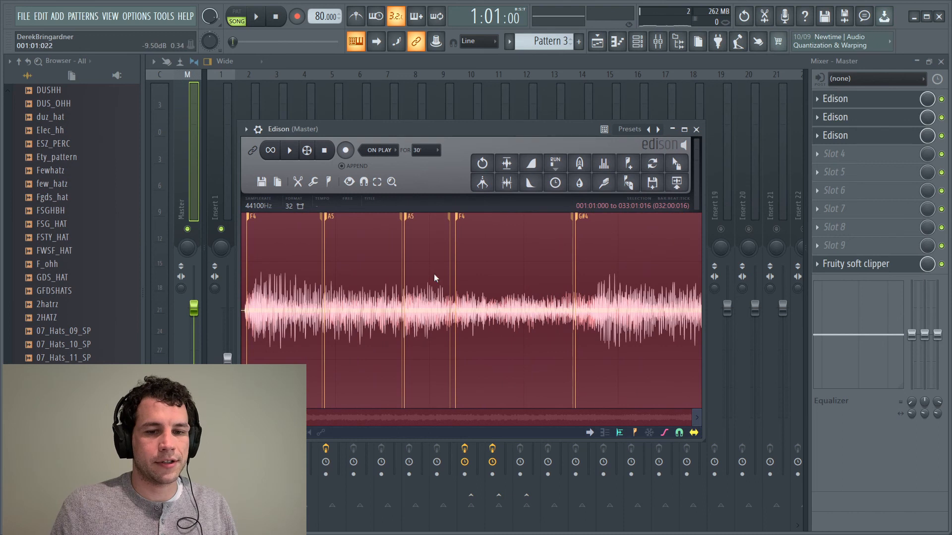
# - Find the Drum Kit All The 808's folder in the sample browser and expand it
pyautogui.scroll(-3, 478, 275)
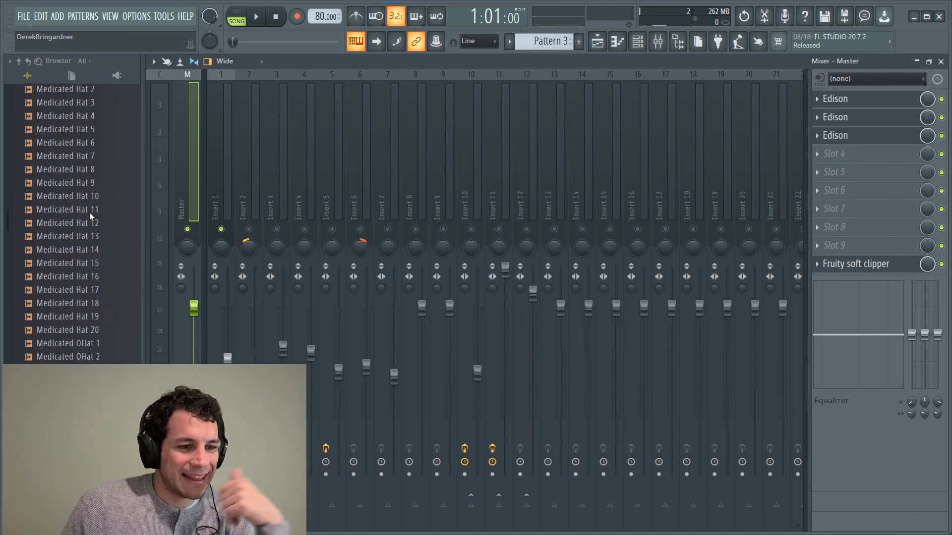
pyautogui.scroll(-10, 89, 212)
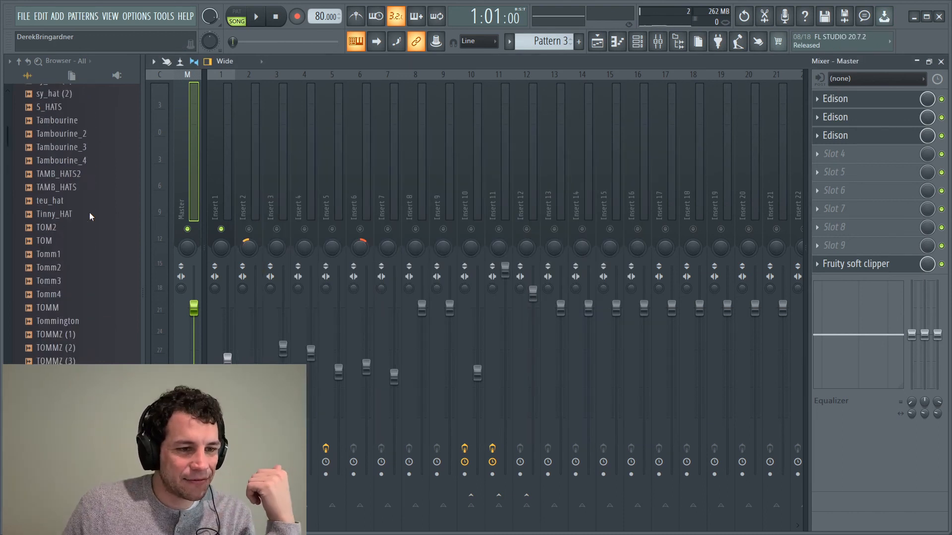
pyautogui.scroll(15, 89, 212)
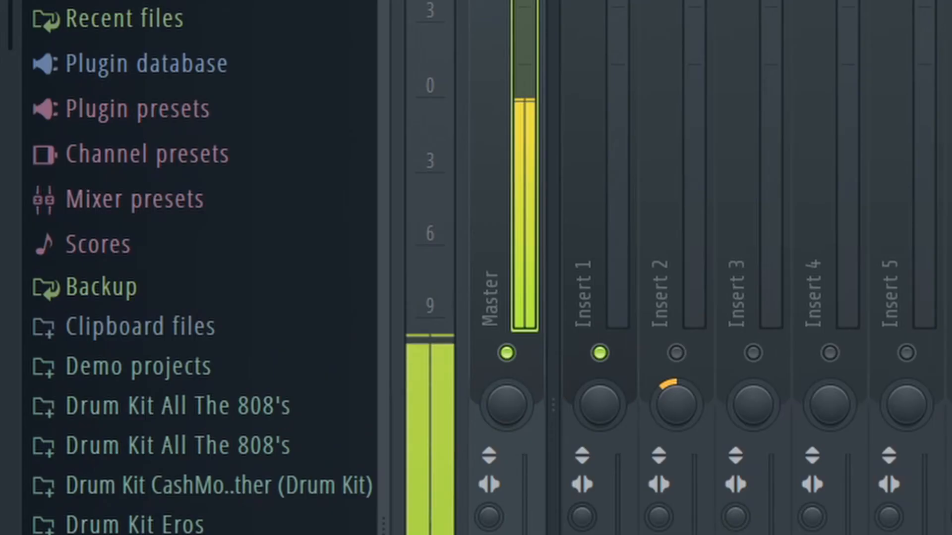
pyautogui.scroll(-15, 112, 191)
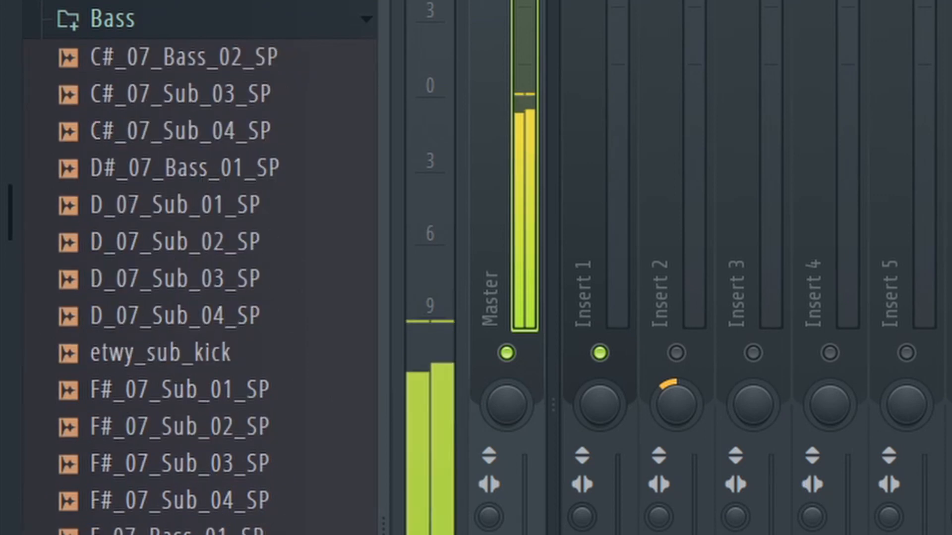
pyautogui.scroll(4, 209, 256)
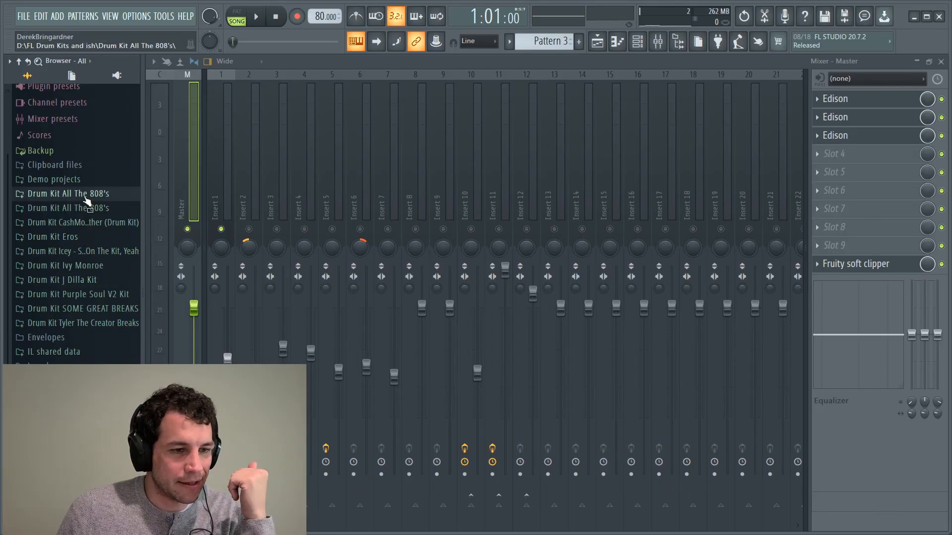
pyautogui.click(85, 197)
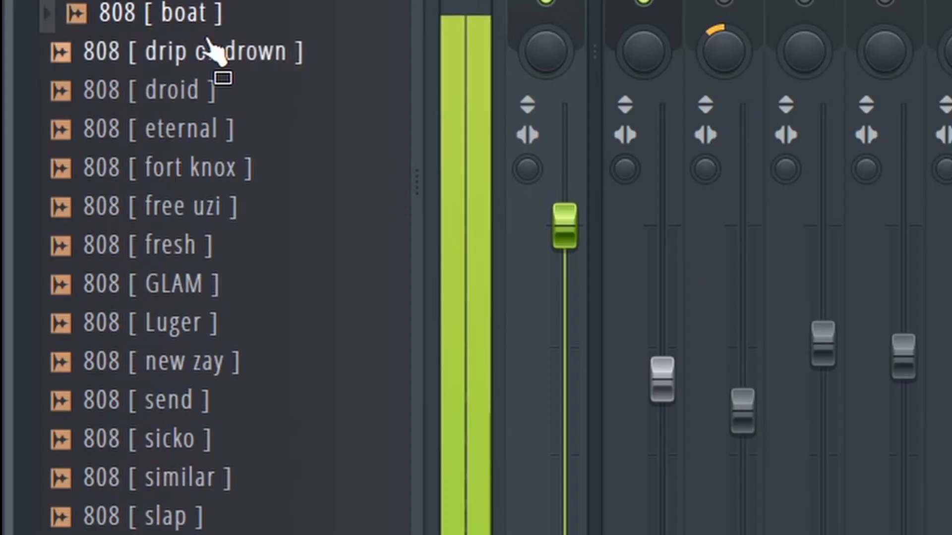
# - Audition the drip or drown, droid, fort knox, eternal and free uzi 808 samples
pyautogui.click(212, 48)
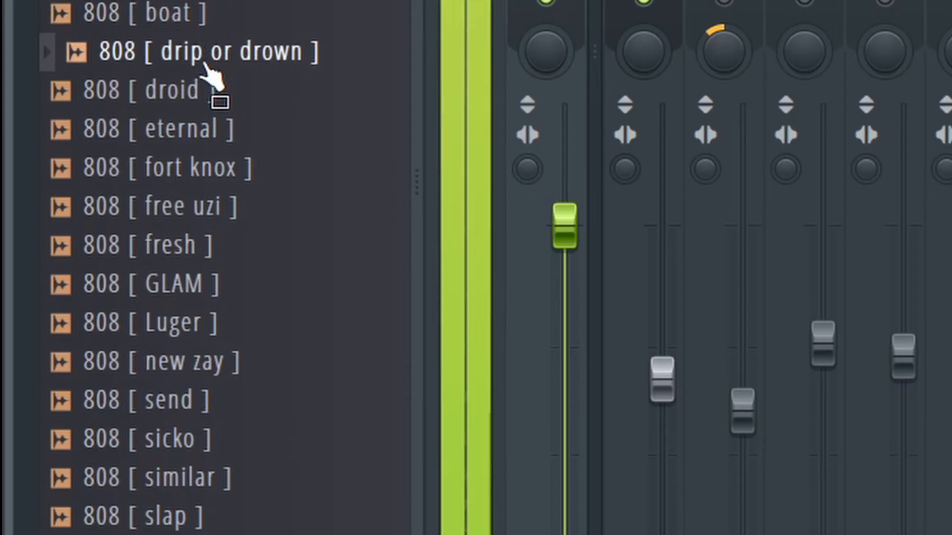
pyautogui.click(206, 90)
pyautogui.click(208, 185)
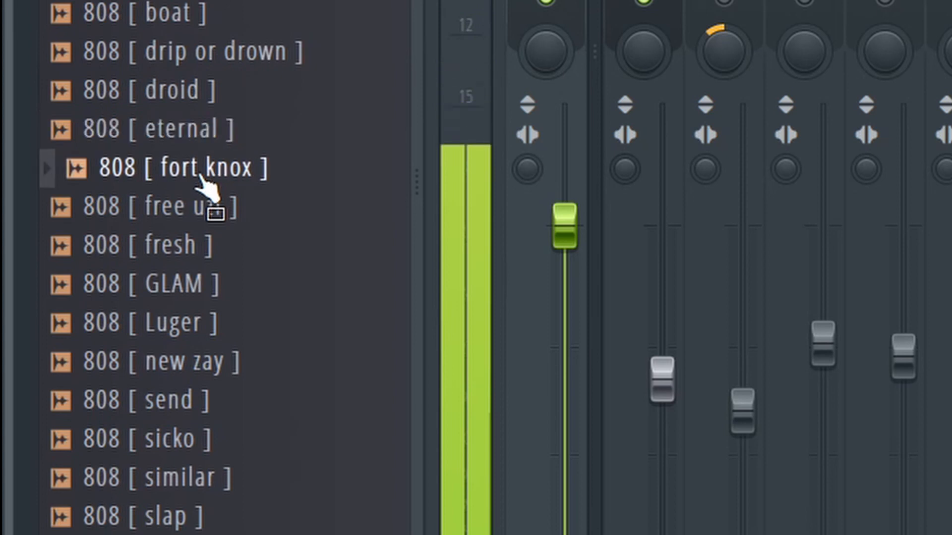
pyautogui.click(234, 147)
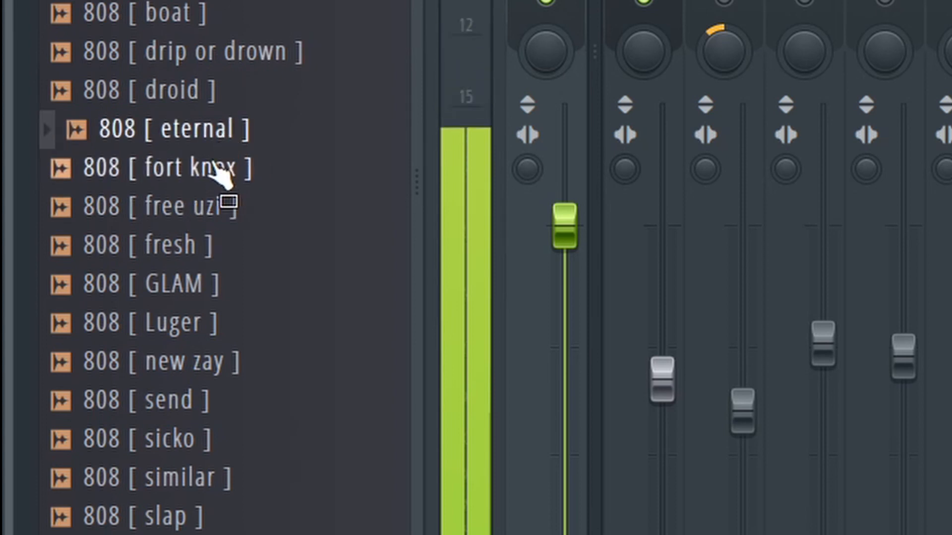
pyautogui.click(217, 209)
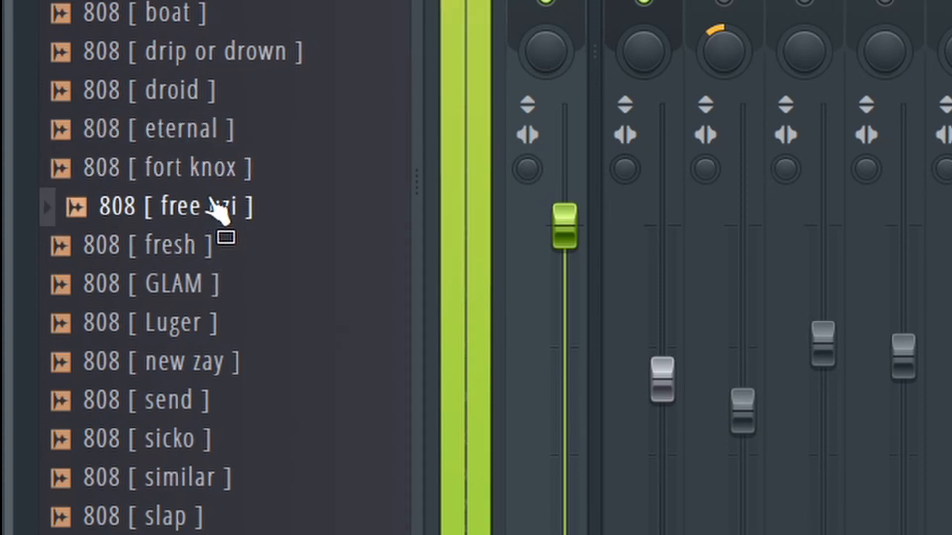
pyautogui.click(237, 132)
pyautogui.click(199, 211)
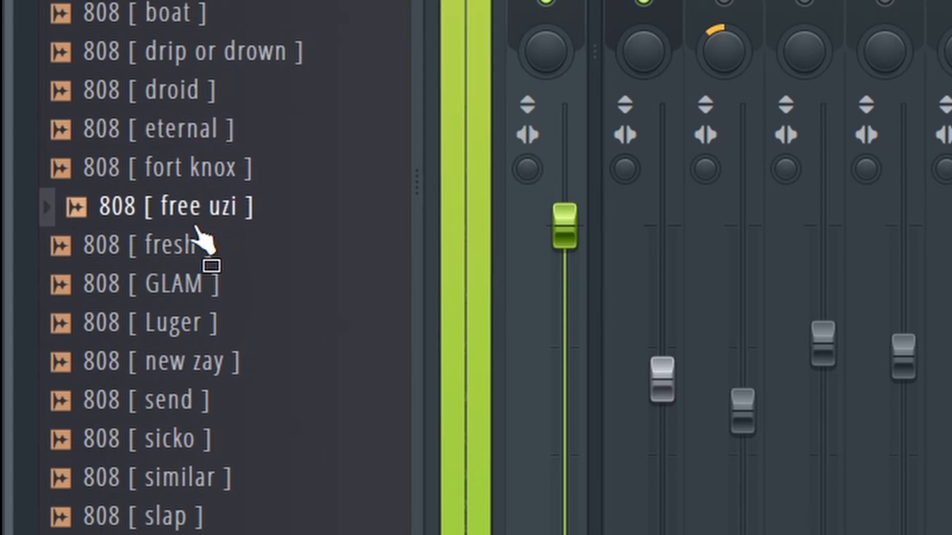
pyautogui.moveTo(206, 241); pyautogui.dragTo(206, 237)
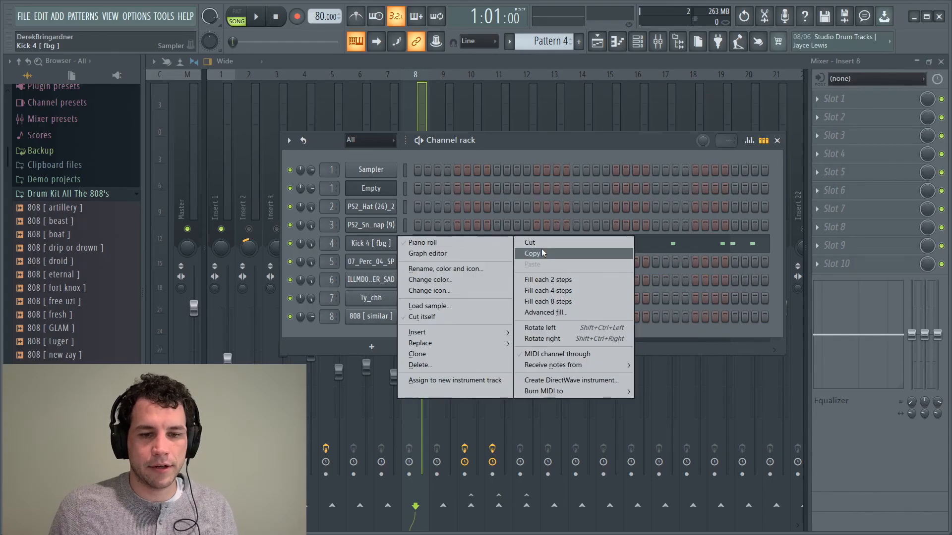
# - Copy the Kick 4 [ fbg ] notes from Pattern 4 and paste them into the 808 [ similar ] channel in new Pattern 5
pyautogui.click(541, 253)
pyautogui.press('F4')
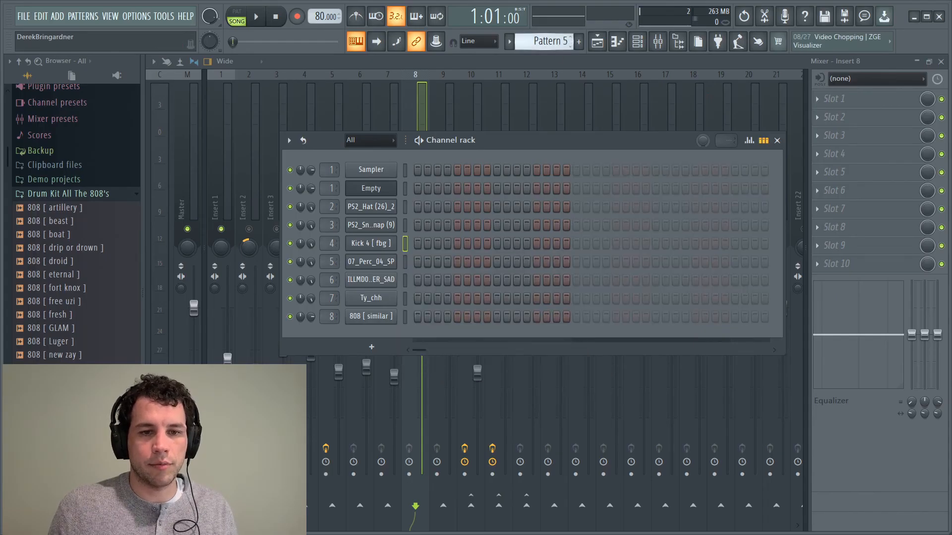
pyautogui.rightClick(382, 316)
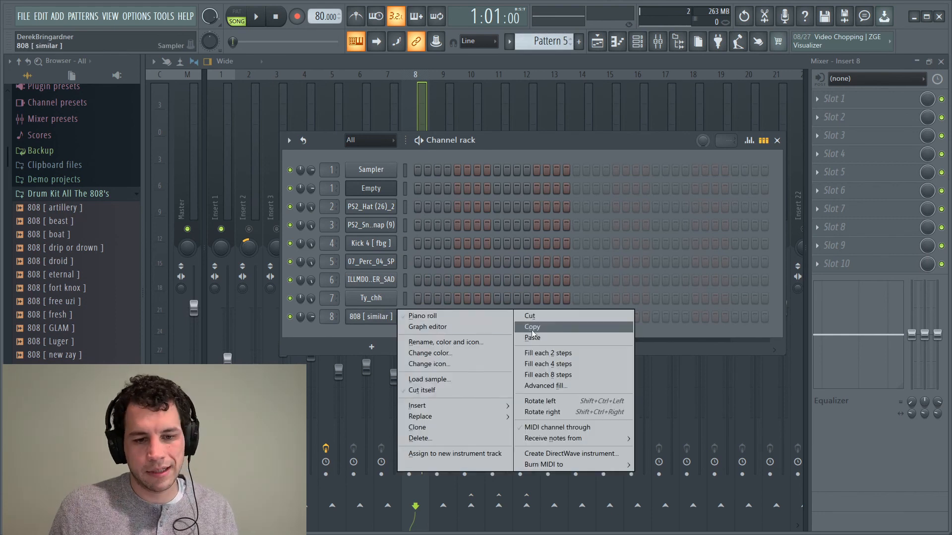
pyautogui.click(555, 337)
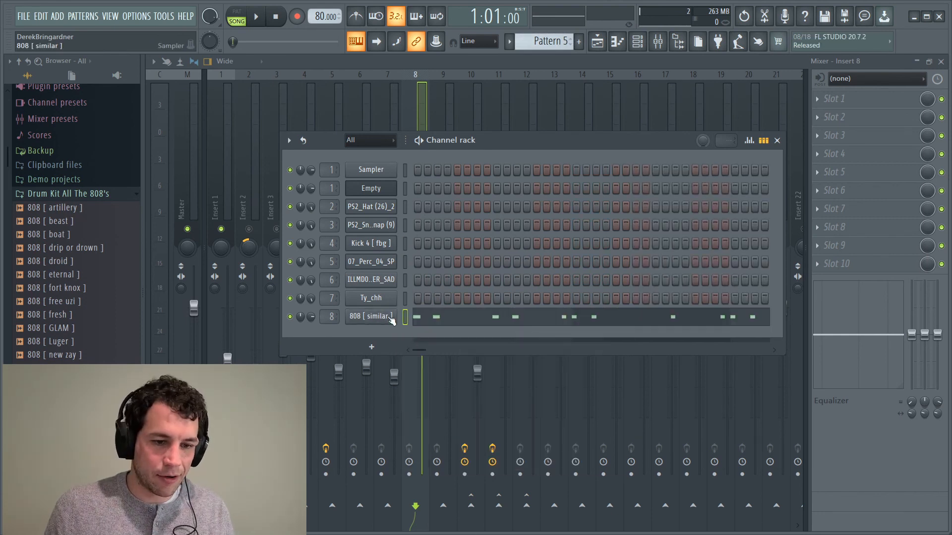
# - Open the 808 [ similar ] channel's sample settings and lengthen the sample's fade-out
pyautogui.rightClick(371, 316)
pyautogui.click(417, 319)
pyautogui.scroll(-3, 391, 286)
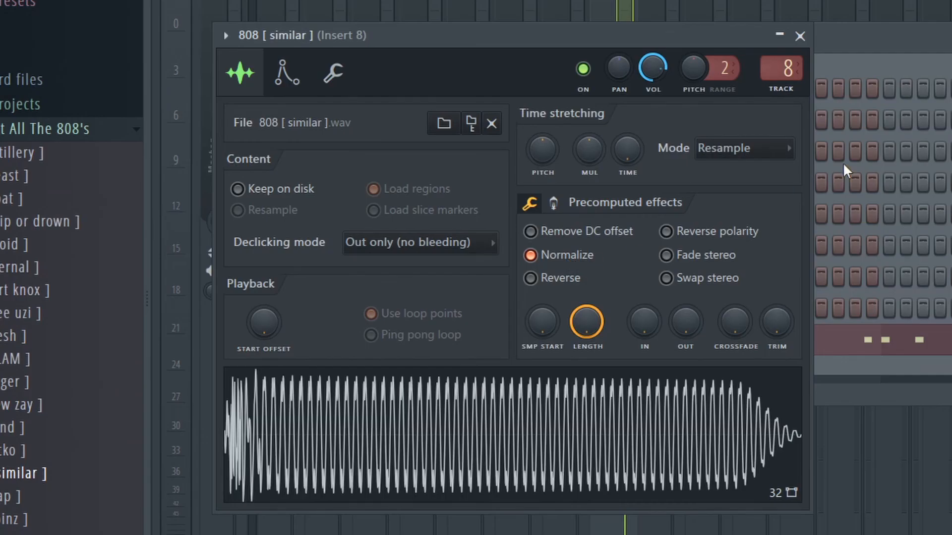
pyautogui.click(860, 48)
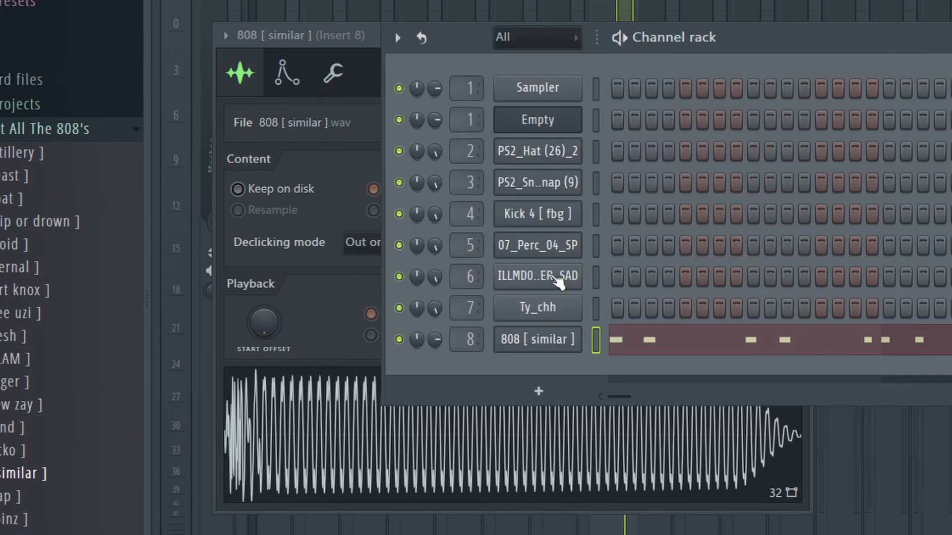
pyautogui.moveTo(686, 322); pyautogui.dragTo(686, 297)
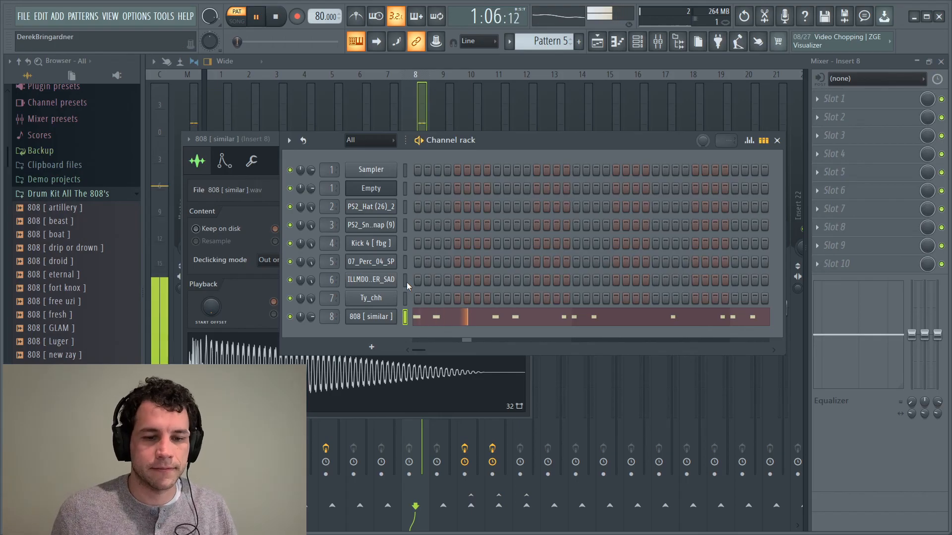
# - Clone the Empty FPC sampler channel in the channel rack
pyautogui.click(607, 42)
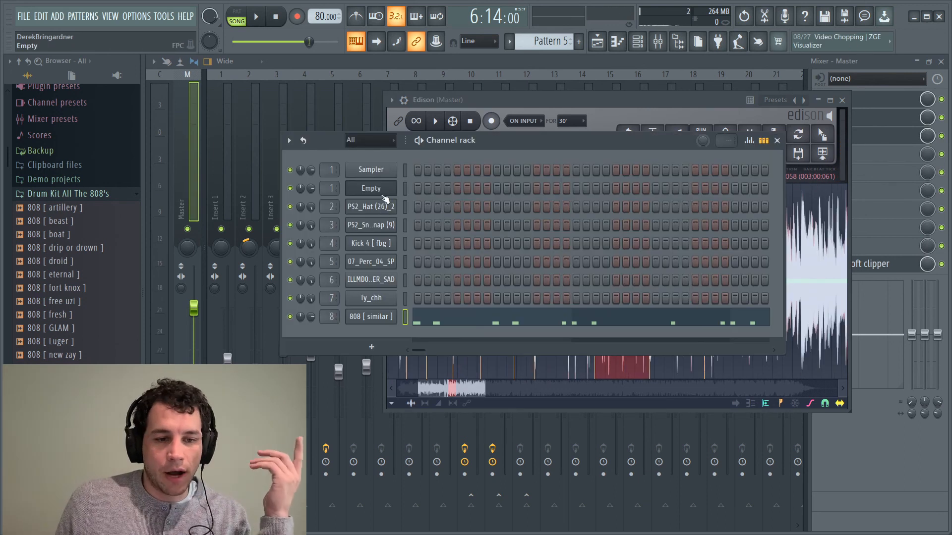
pyautogui.rightClick(384, 193)
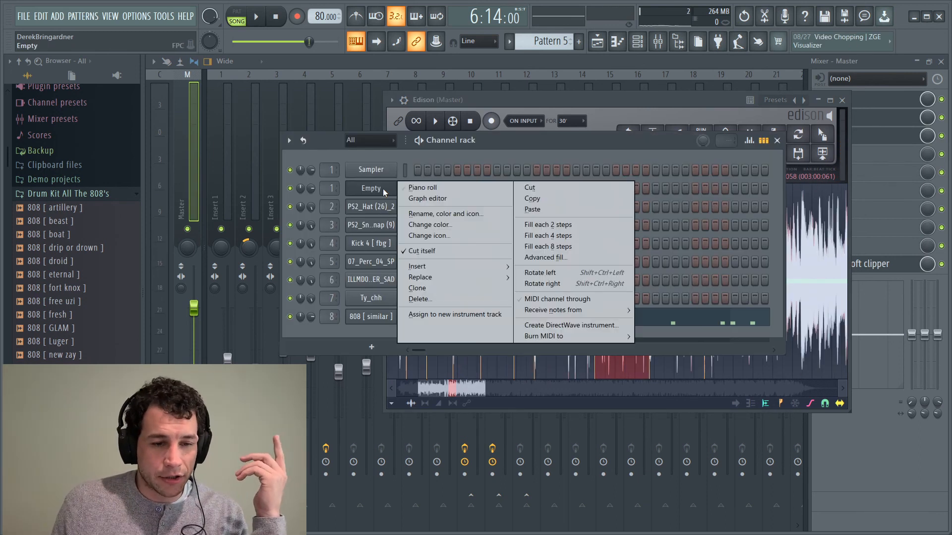
pyautogui.click(418, 288)
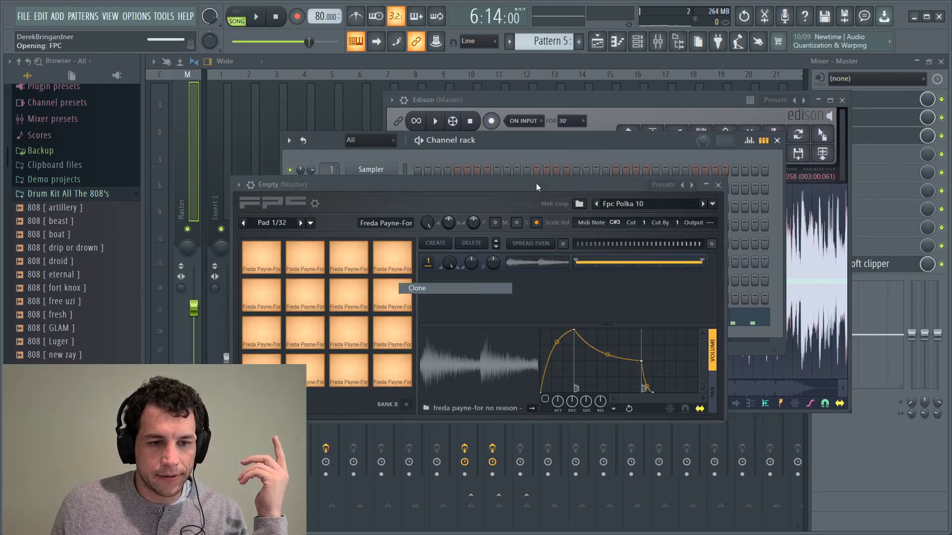
pyautogui.click(475, 154)
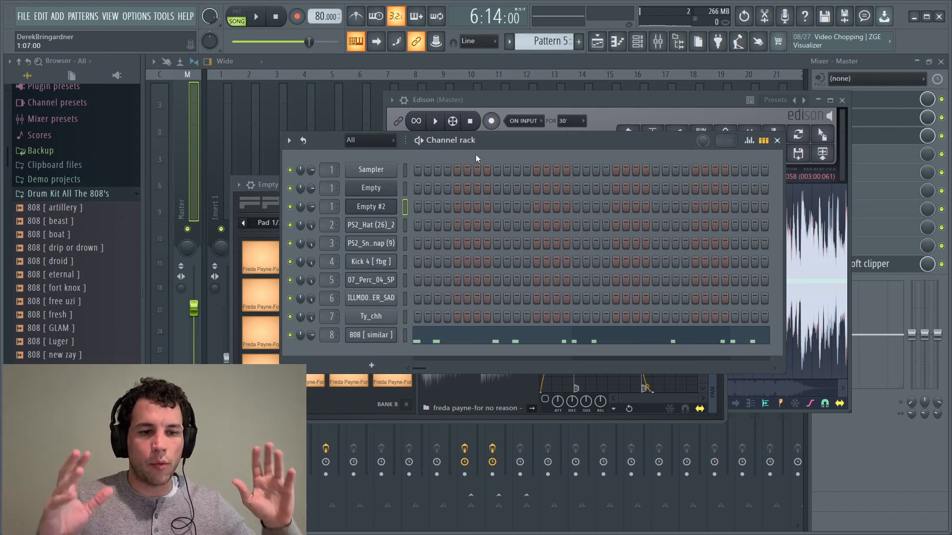
# - Toggle the Snap to regions option for the Freda Payne-For No Reason sample around Marker #15 in Edison
pyautogui.click(692, 116)
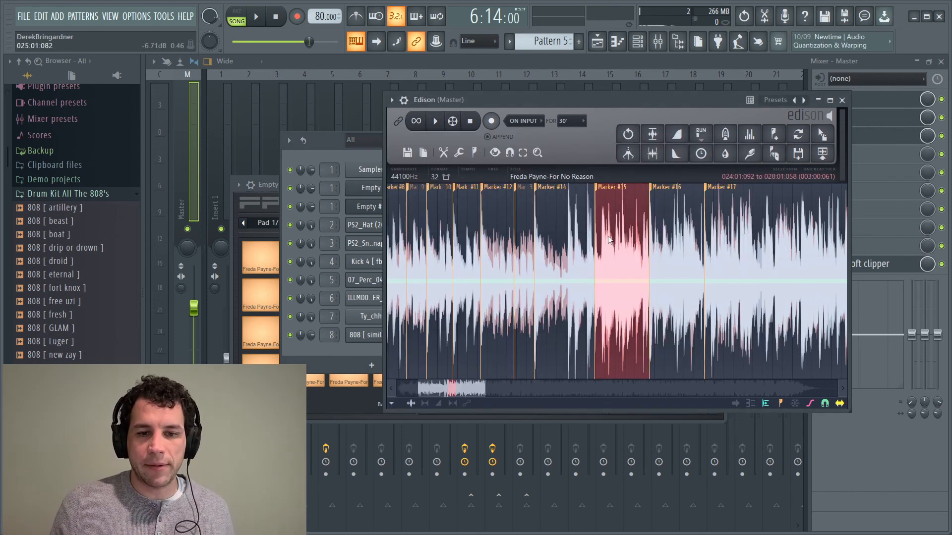
pyautogui.scroll(5, 576, 291)
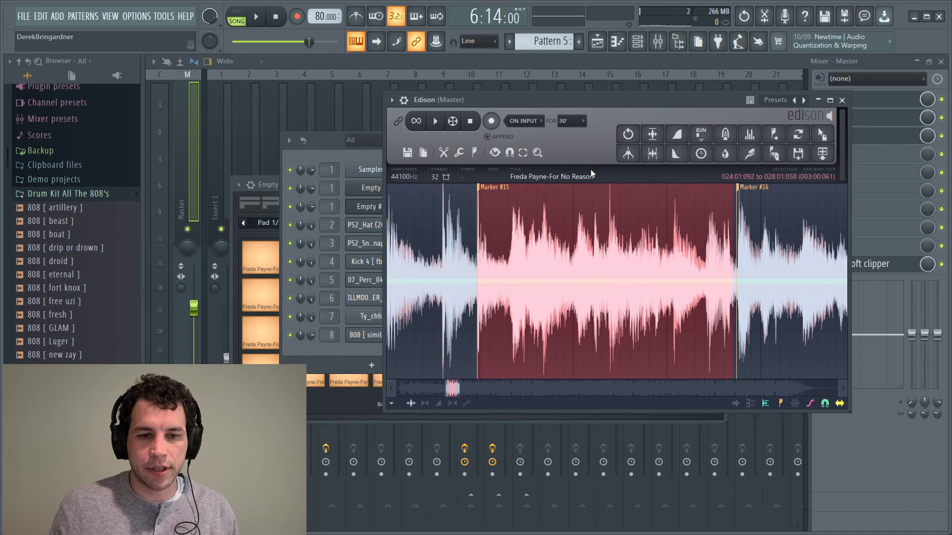
pyautogui.click(505, 156)
pyautogui.click(518, 182)
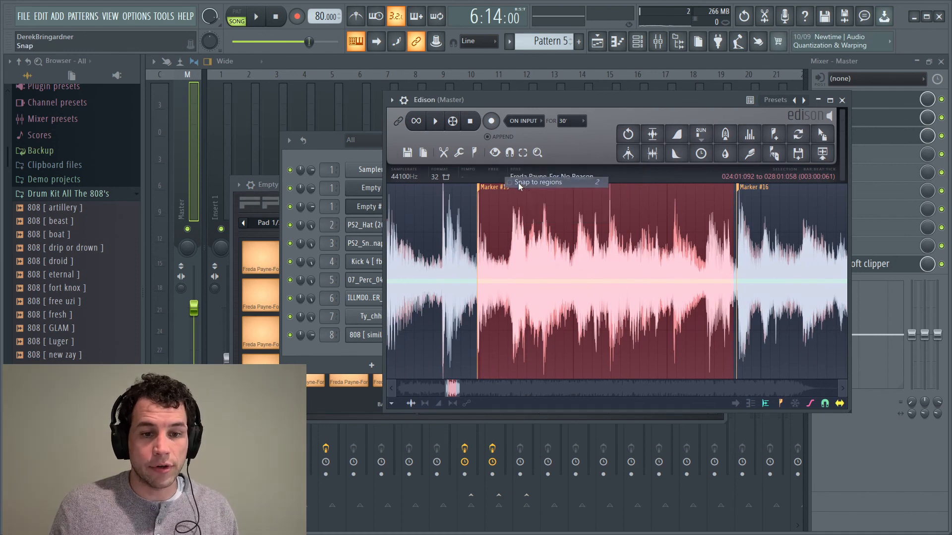